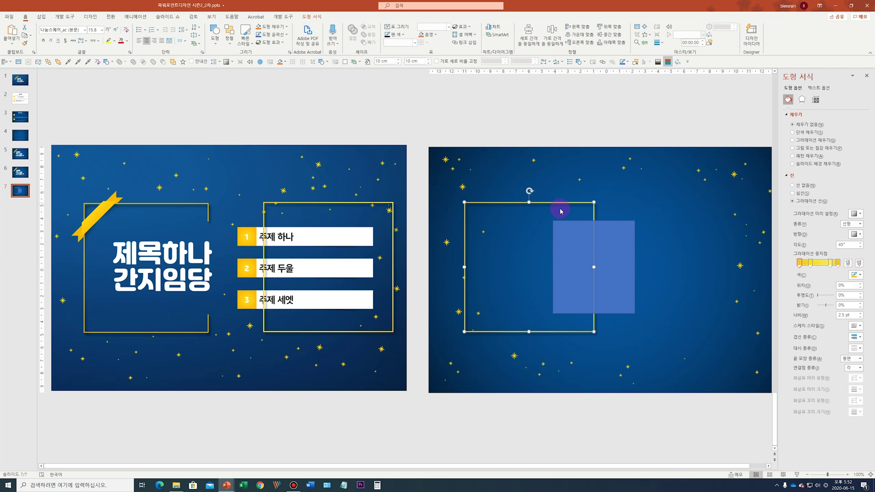
Subtract the blue rectangle from the gold outlined frame to cut a notch in its right side.
left_click(627, 243)
left_click(554, 206)
left_click(610, 236, "shift")
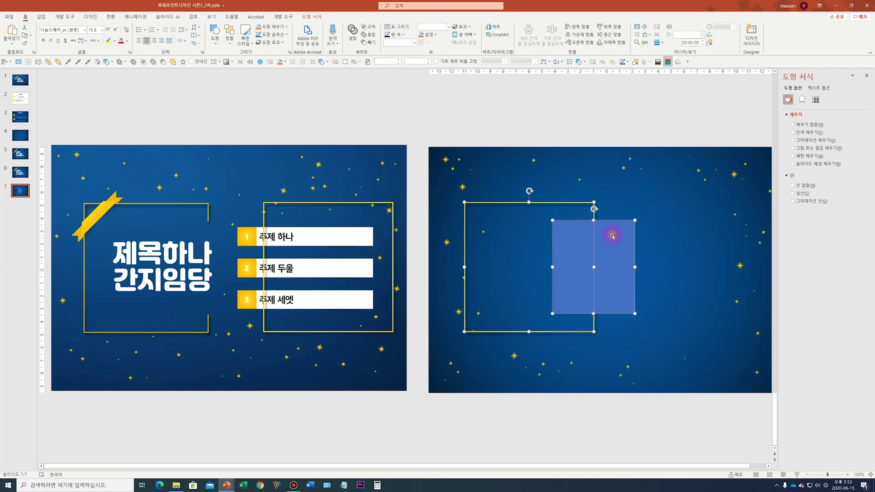
left_click(367, 44)
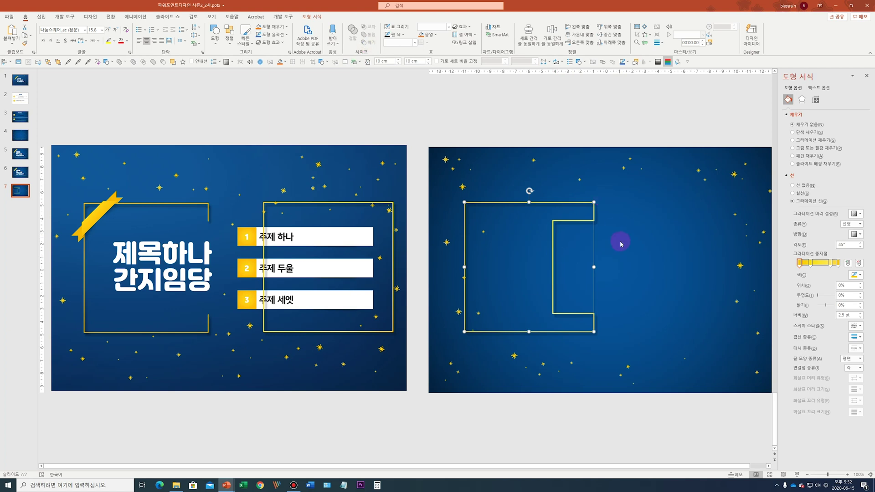
Edit the notched frame's points and open its path at the notch's upper inner corner.
right_click(552, 222)
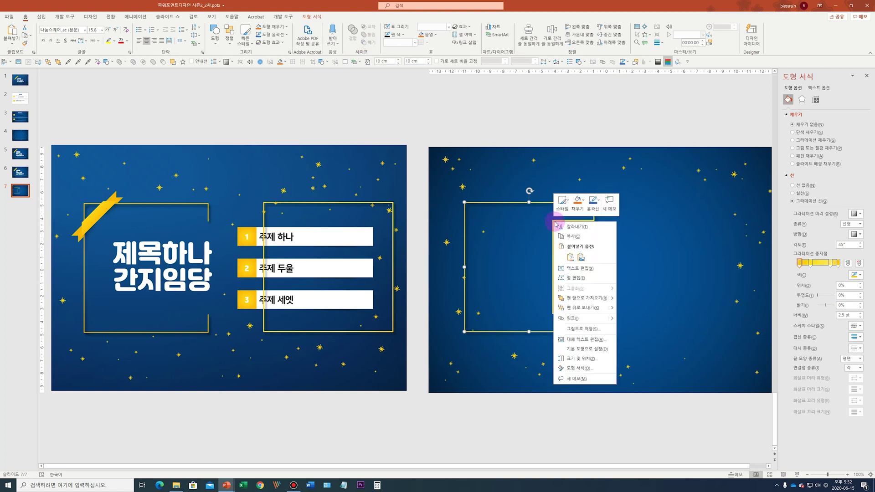
left_click(569, 261)
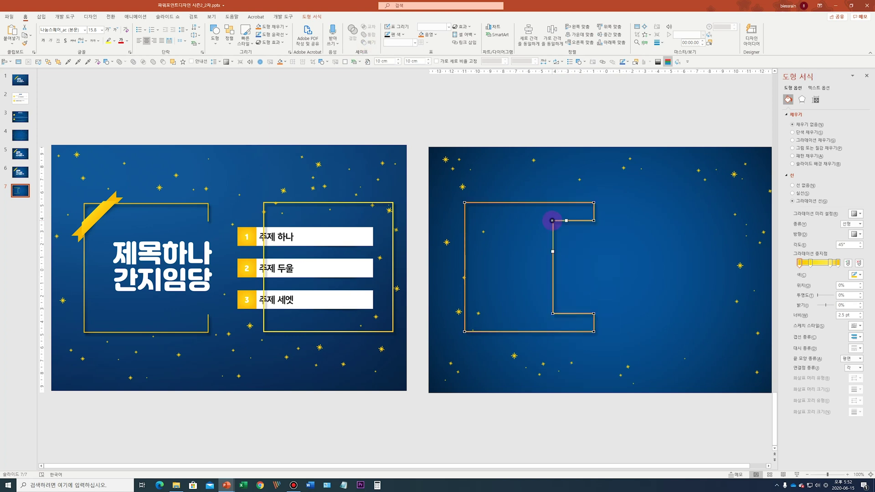
right_click(552, 220)
left_click(577, 246)
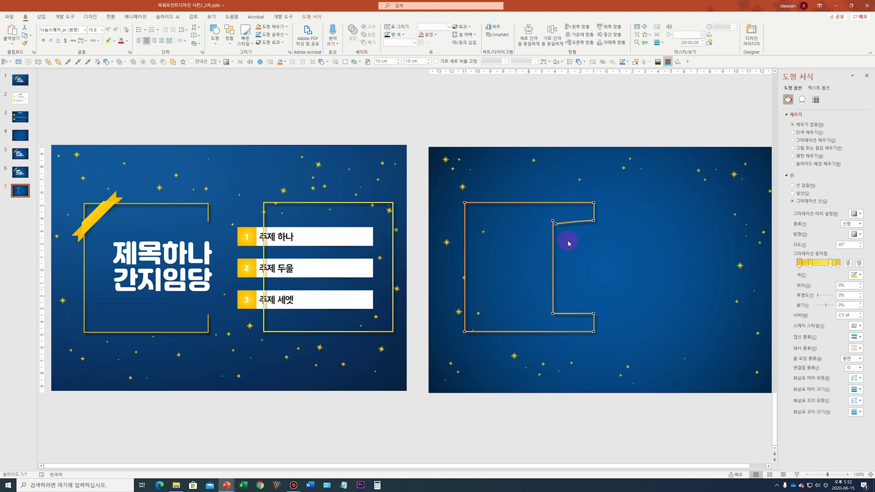
Delete the notch's remaining inner points, leaving the frame open along its right side.
right_click(556, 223)
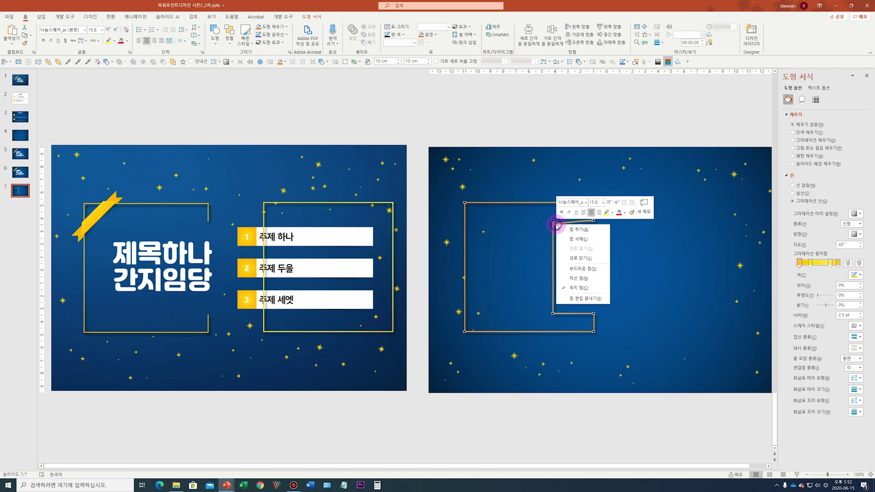
left_click(576, 238)
right_click(552, 222)
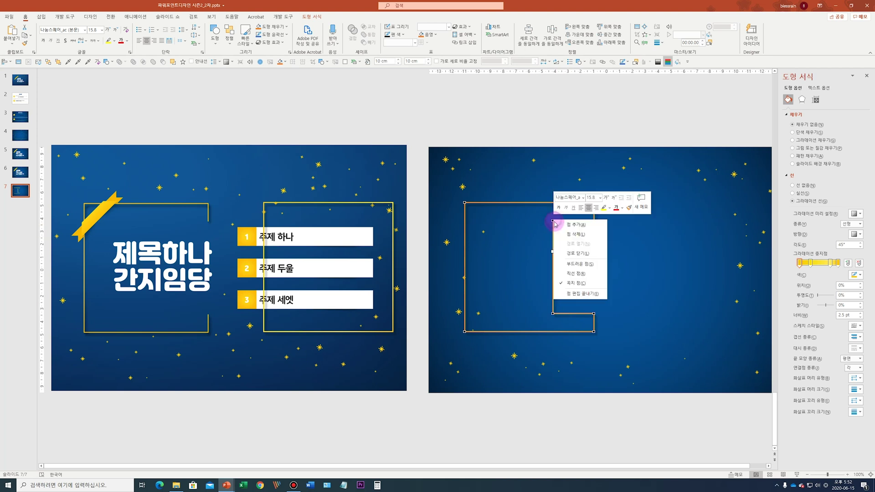
left_click(573, 237)
right_click(553, 313)
left_click(571, 328)
left_click(549, 126)
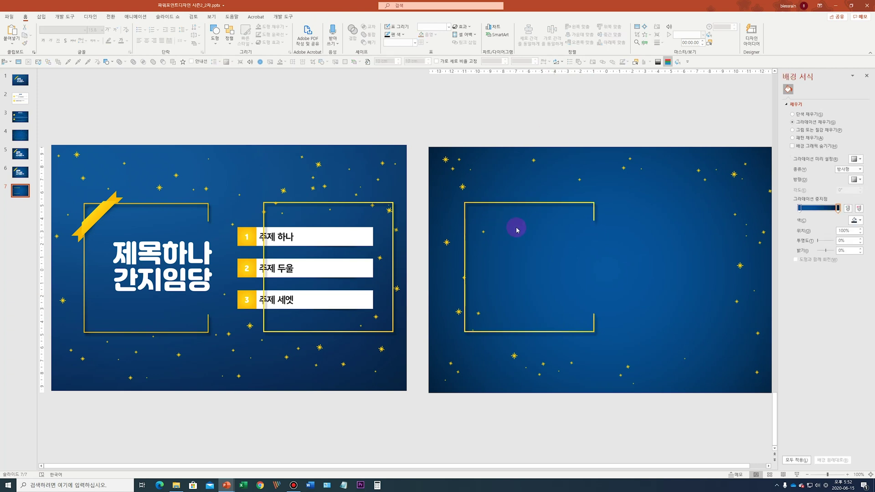
Copy the gold ribbon with its labels from slide 6 and paste it onto slide 7.
left_click(143, 111)
left_click(26, 179)
left_click_drag(410, 112, 603, 285)
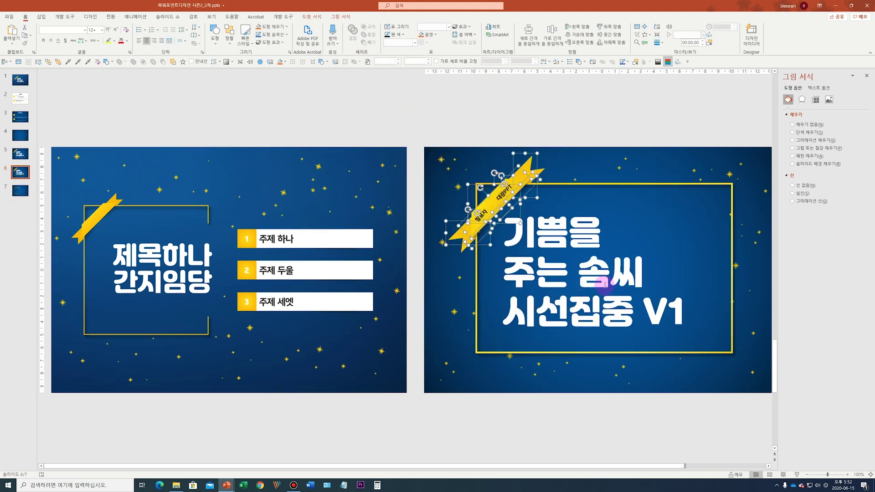
left_click(35, 199)
key("ctrl+v")
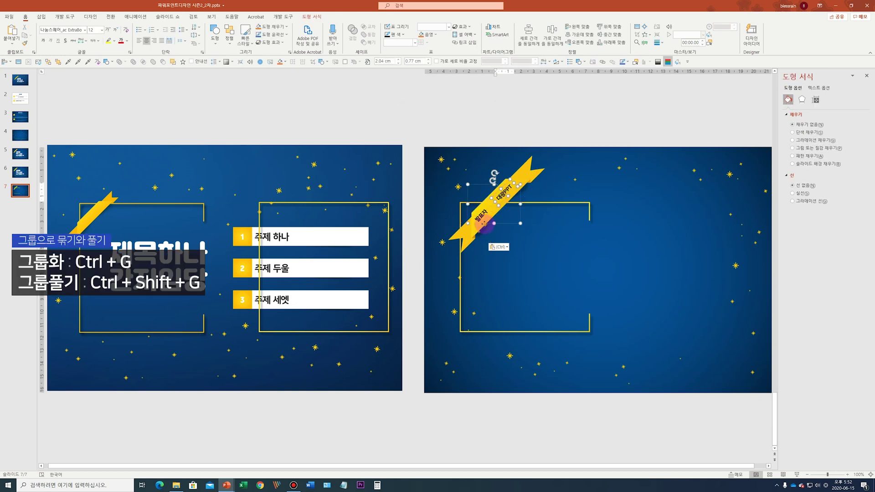
Strip the text labels from the pasted ribbon and fit it over the frame's upper-left corner at about 4.91 by 4.39 cm.
left_click(484, 225)
left_click_drag(414, 109, 565, 298)
left_click_drag(518, 219, 500, 235)
left_click_drag(474, 204, 473, 214)
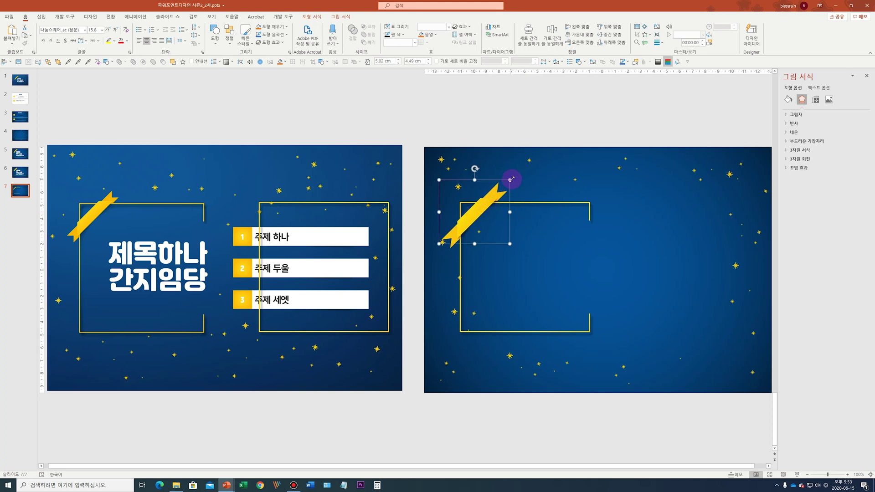
left_click_drag(511, 179, 506, 183)
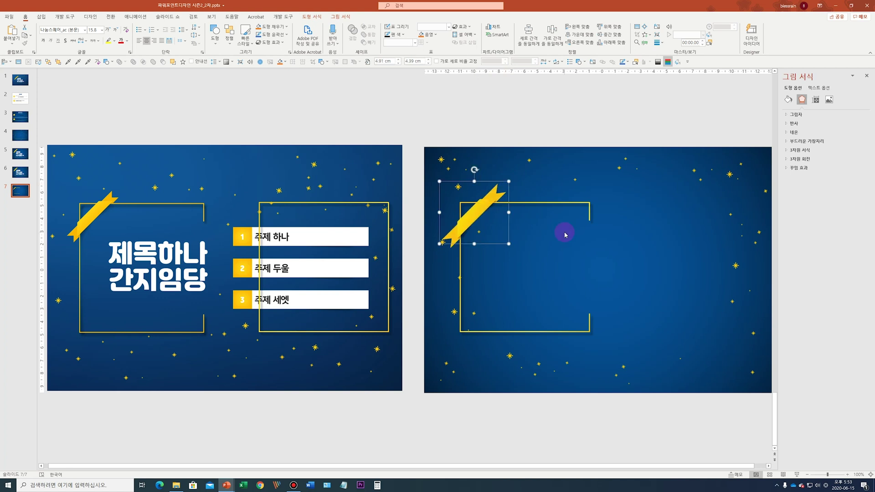
left_click(567, 167)
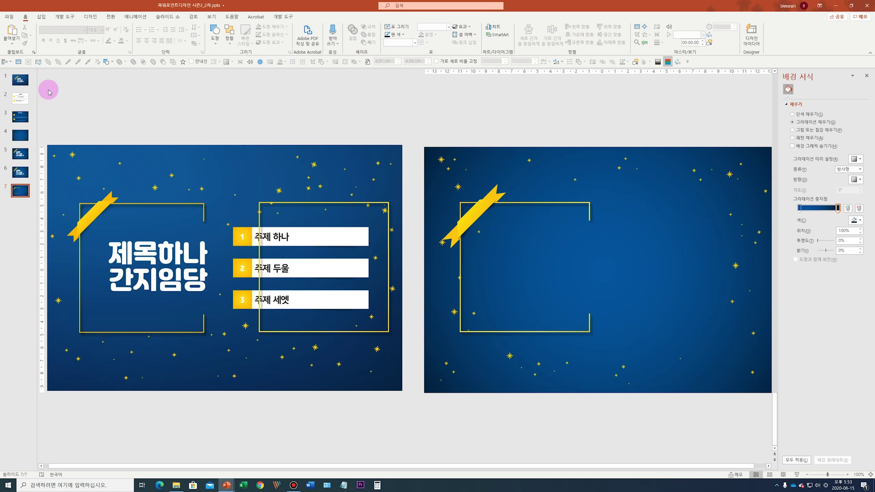
Draw a square about 1.51 cm wide to the right of the open frame.
left_click(215, 33)
left_click(243, 67)
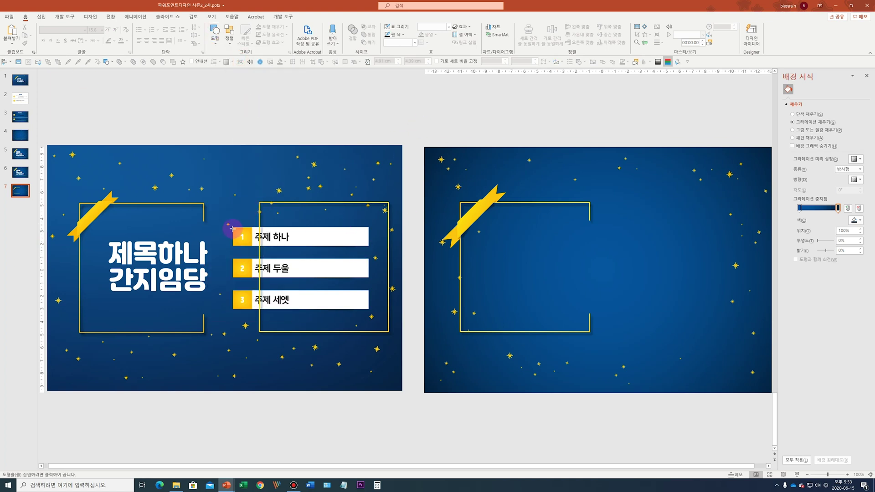
mouse_move(232, 227)
left_mouse_down()
mouse_move(245, 246)
mouse_move(652, 238)
left_mouse_up()
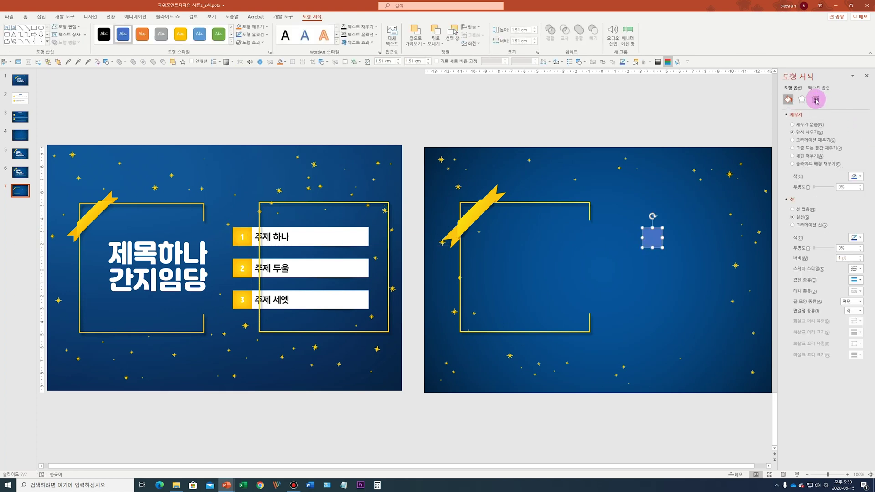
Lock the square's aspect ratio, set its size to 1.5 by 1.5 cm, and shift it slightly left.
left_click(816, 100)
left_click(834, 169)
triple_click(855, 133)
type("1.4")
key("Return")
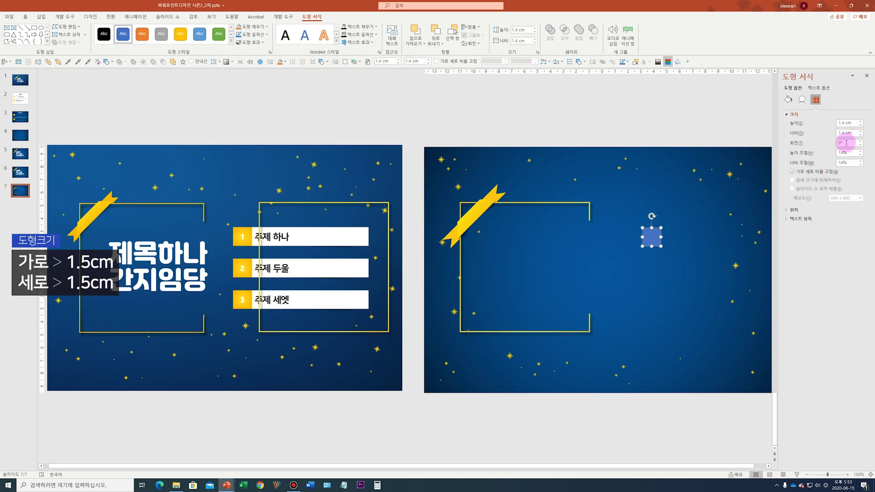
left_click(860, 121)
left_click_drag(659, 236, 649, 234)
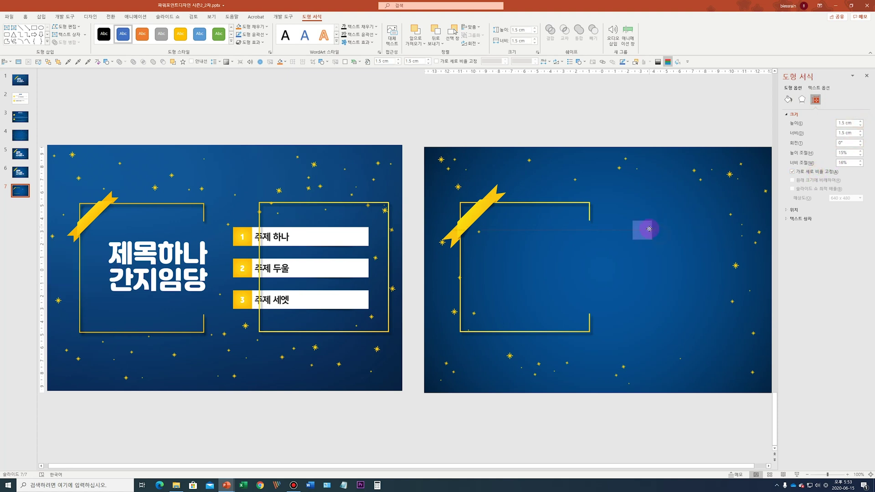
left_click(589, 127)
left_click(640, 237)
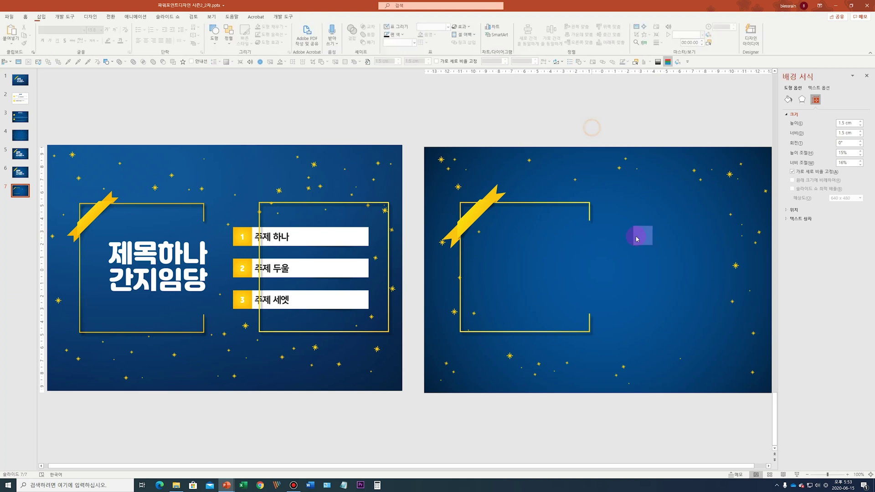
left_click(592, 133)
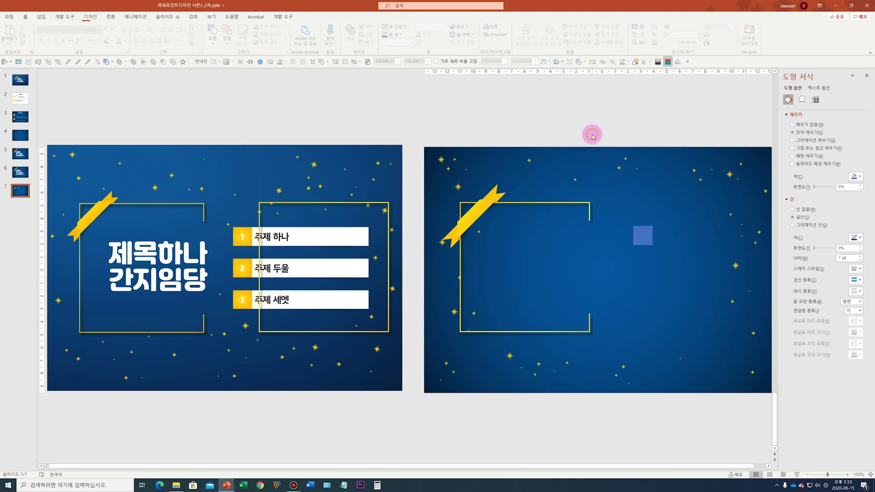
Copy the gold gradient formatting from the slide 6 ribbon and apply it to the square on slide 7.
scroll(524, 197, "up", 2)
left_click(519, 185)
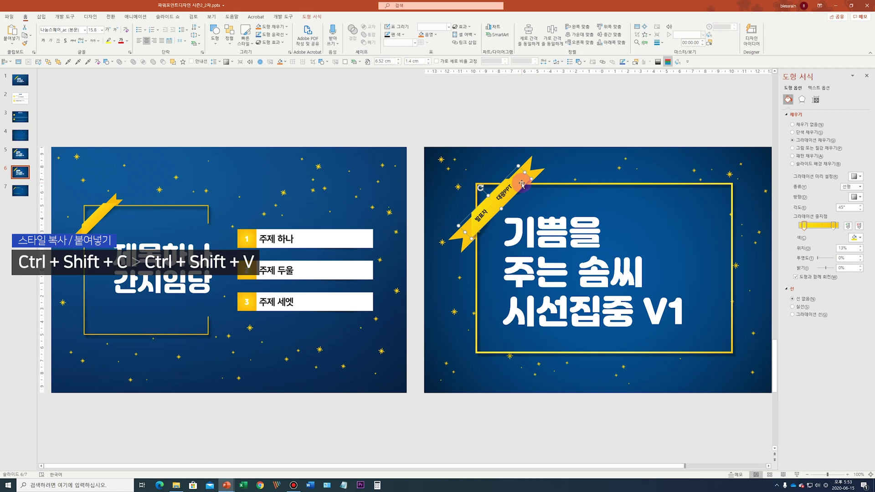
left_click(584, 154)
scroll(629, 209, "down", 2)
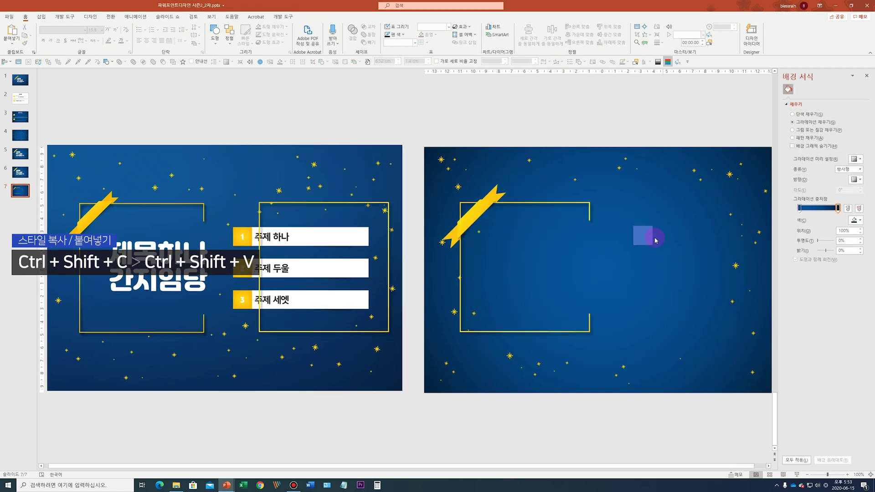
left_click(649, 236)
key("ctrl+shift+v")
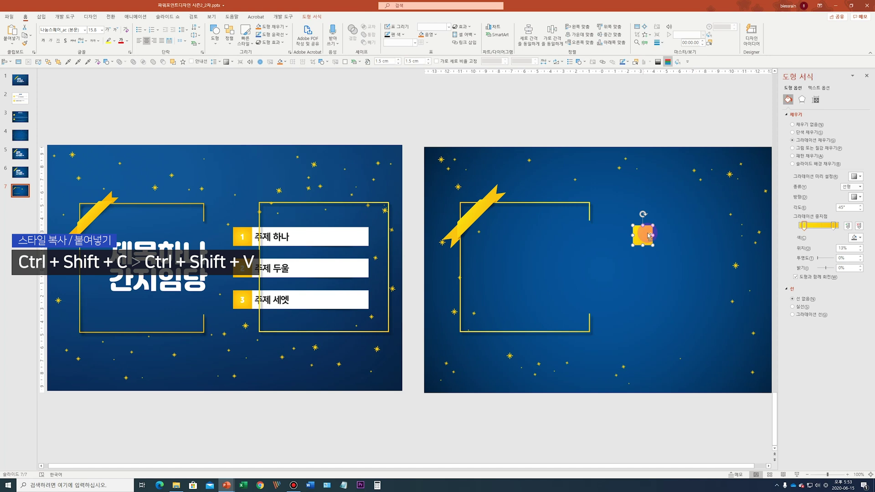
Change the square's gradient to radial (방사형) spreading from the centre, and move the square closer to the frame.
scroll(649, 236, "up", 5)
left_click(400, 254)
left_click(407, 275)
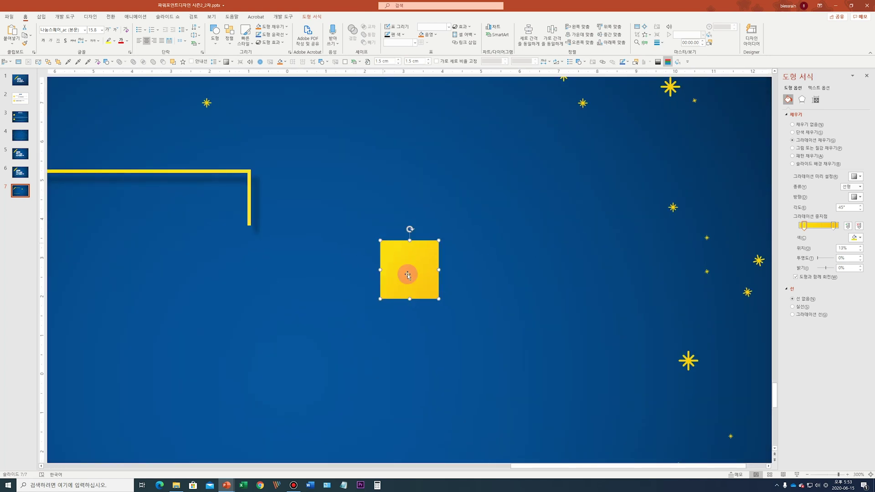
scroll(412, 276, "down", 4)
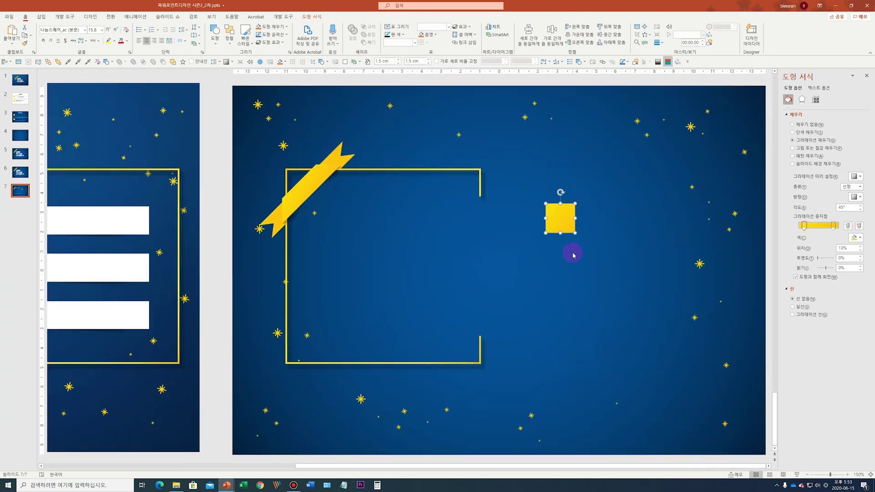
scroll(573, 255, "down", 2)
left_click(858, 187)
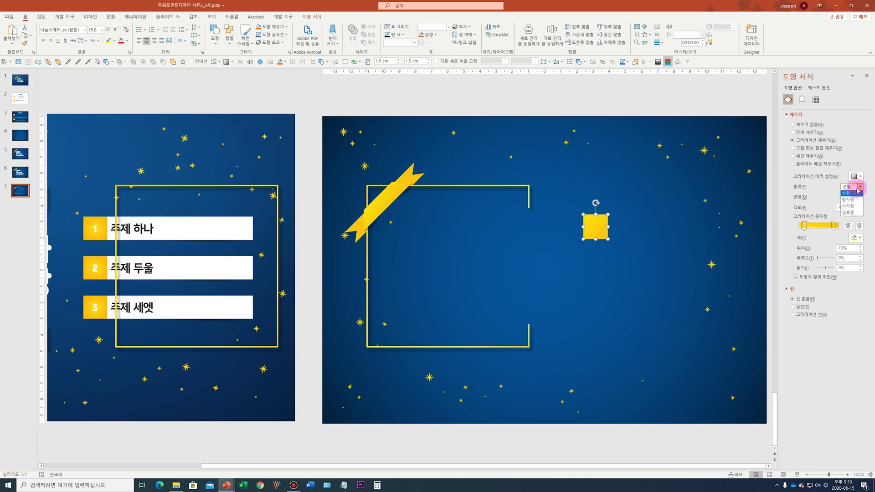
left_click(847, 200)
left_click(857, 197)
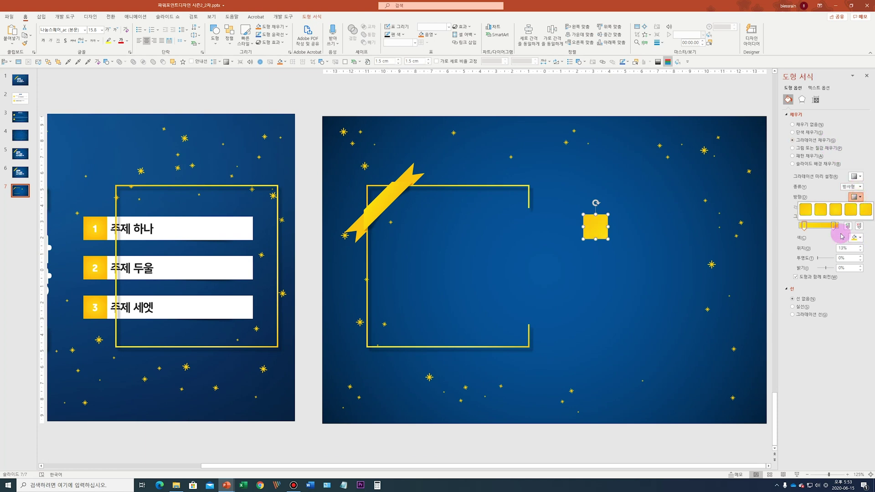
left_click(835, 211)
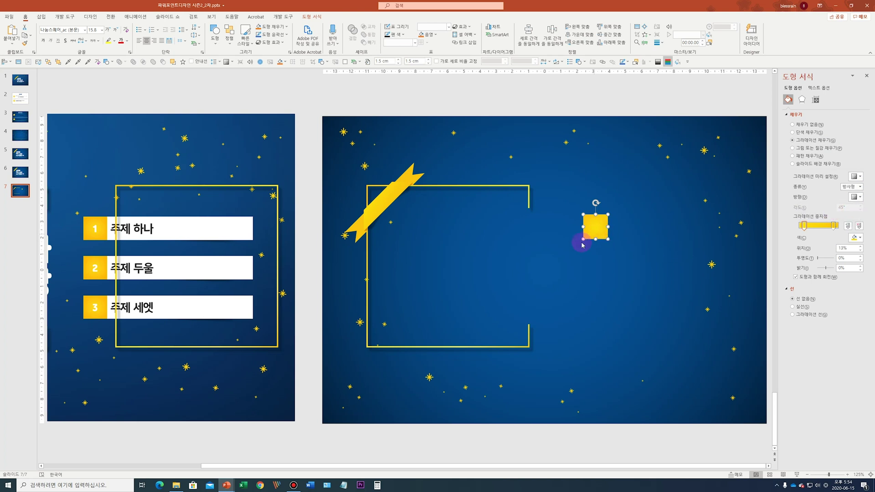
scroll(599, 229, "down", 3, "ctrl")
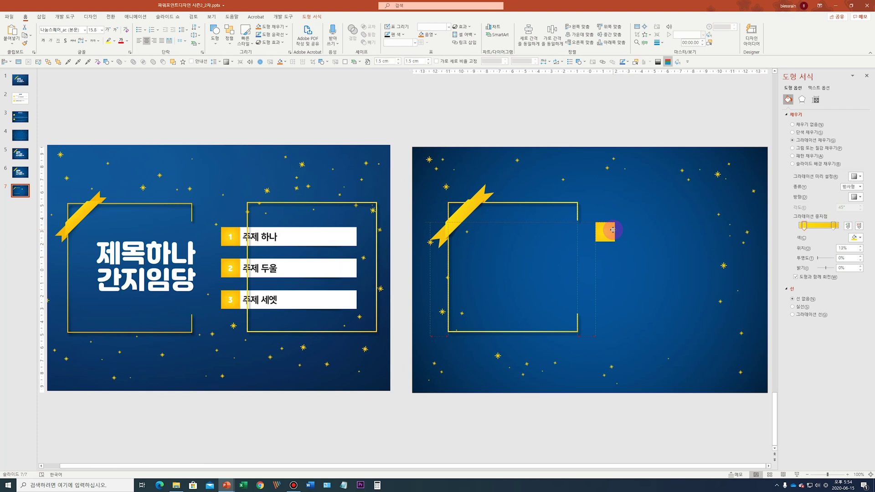
left_click(605, 129)
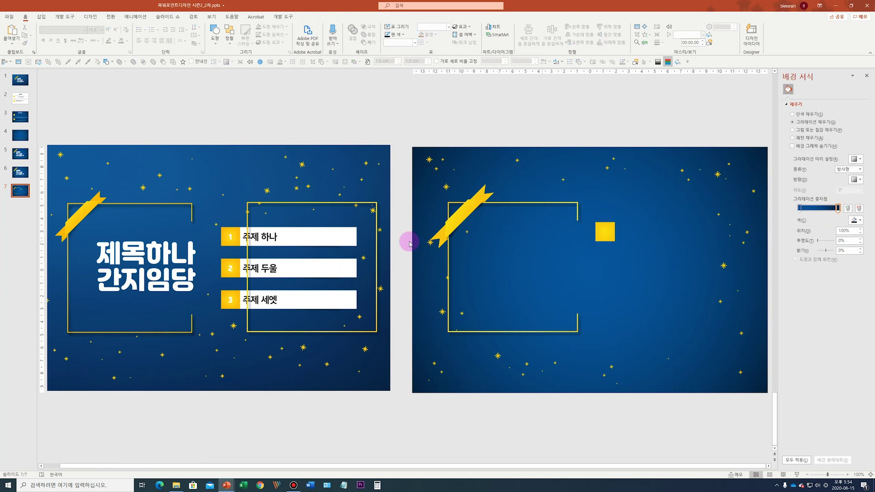
Draw a rectangle about 8.67 by 1.5 cm to the right of the gold square and remove its outline.
left_click(214, 33)
left_click(236, 67)
left_click_drag(627, 225, 738, 248)
left_click(805, 209)
Set the rectangle's width to 8.8 cm and place it flush against the gold square's right edge.
left_click(816, 99)
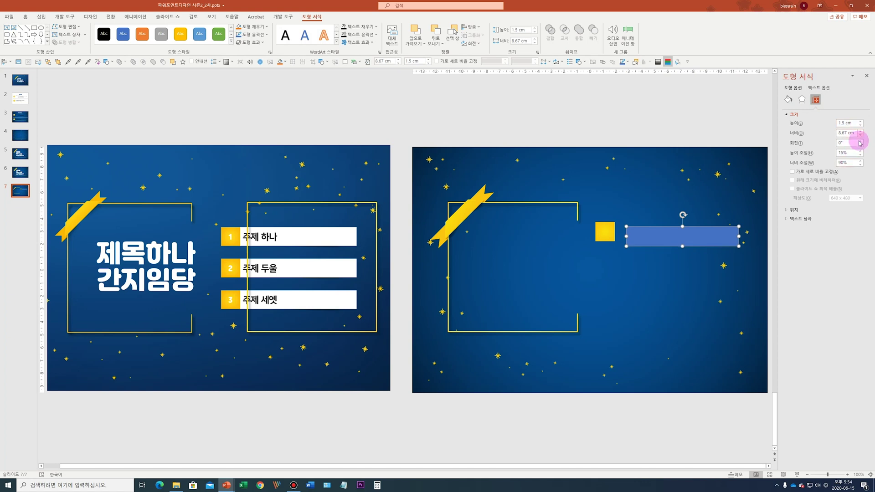
left_click(860, 132)
left_click_drag(673, 235, 667, 235)
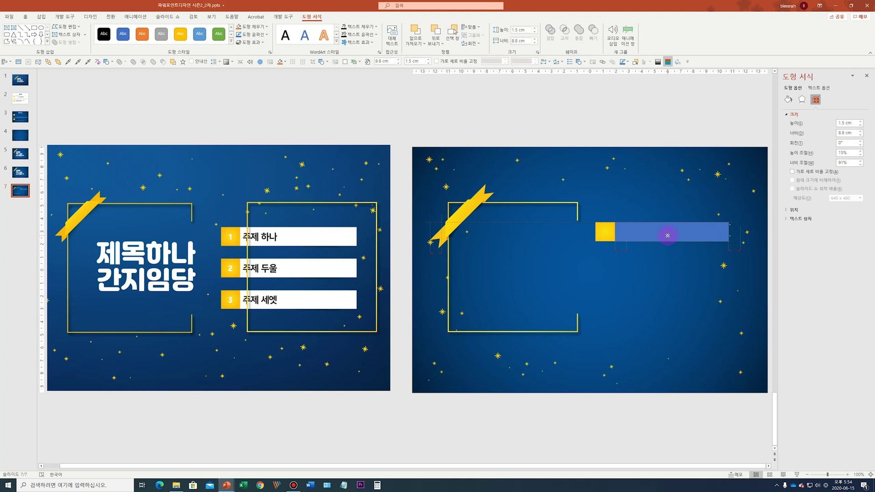
scroll(669, 236, "up", 5)
left_click_drag(592, 224, 590, 220)
Fill the long rectangle beside the gold square with solid white.
left_click(788, 99)
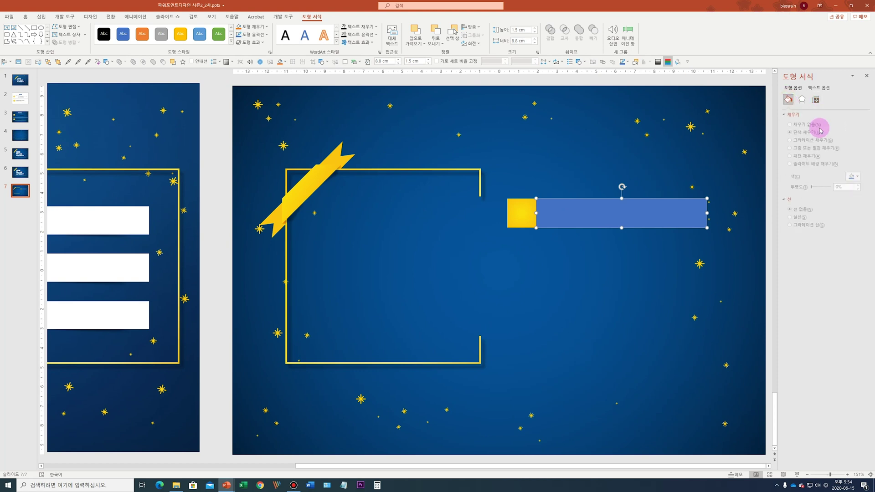
left_click(856, 177)
left_click(815, 195)
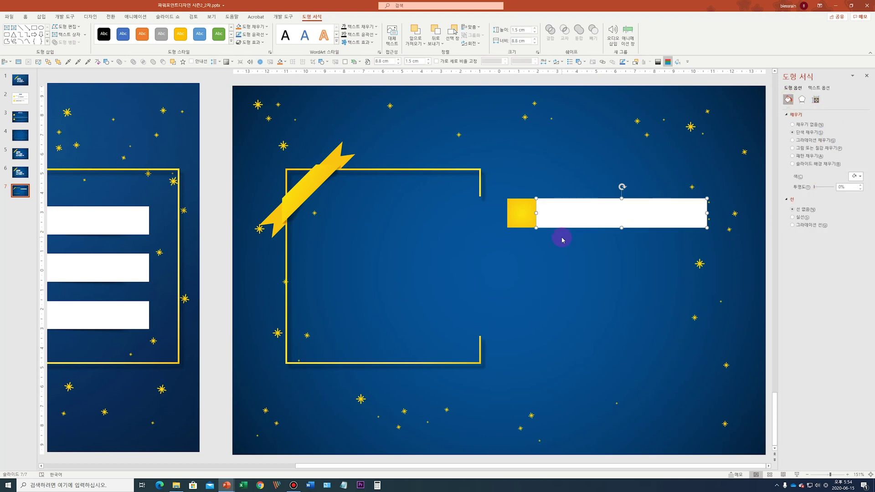
scroll(562, 240, "down", 2)
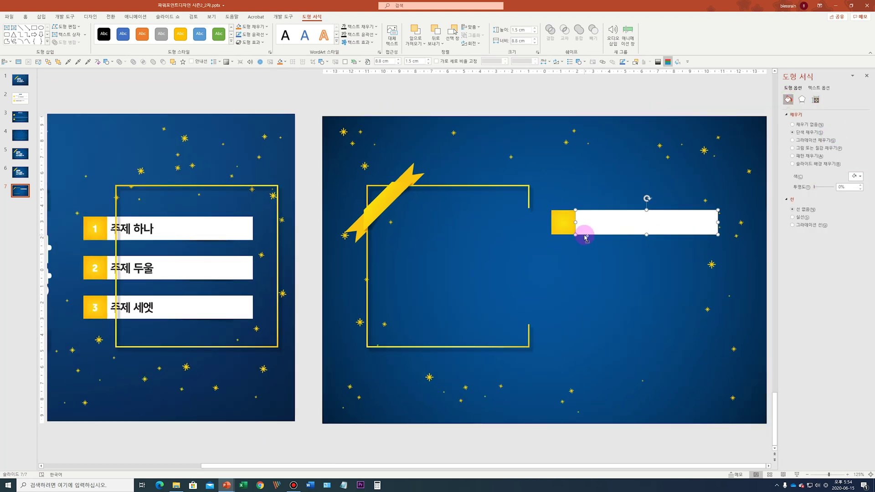
scroll(586, 237, "down", 1)
left_click(289, 137)
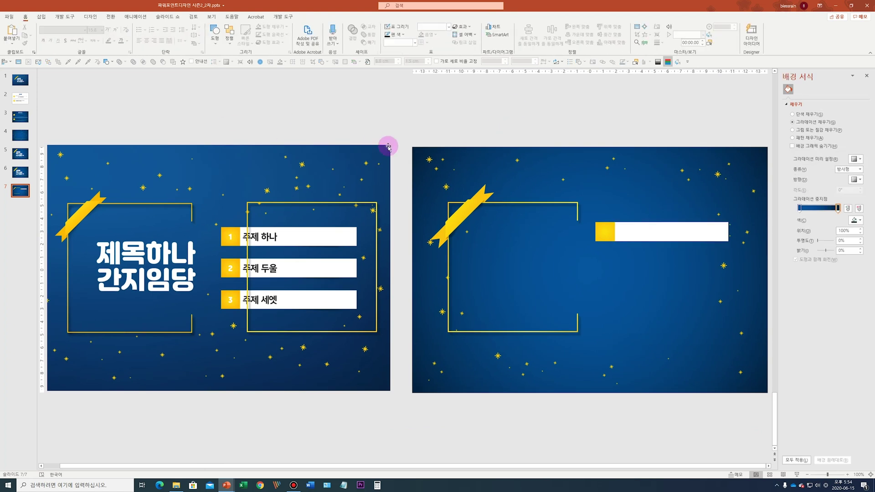
Enter the number 1 in the gold square and set it in 나눔스퀘어_ac ExtraBold at size 16.
left_click(215, 34)
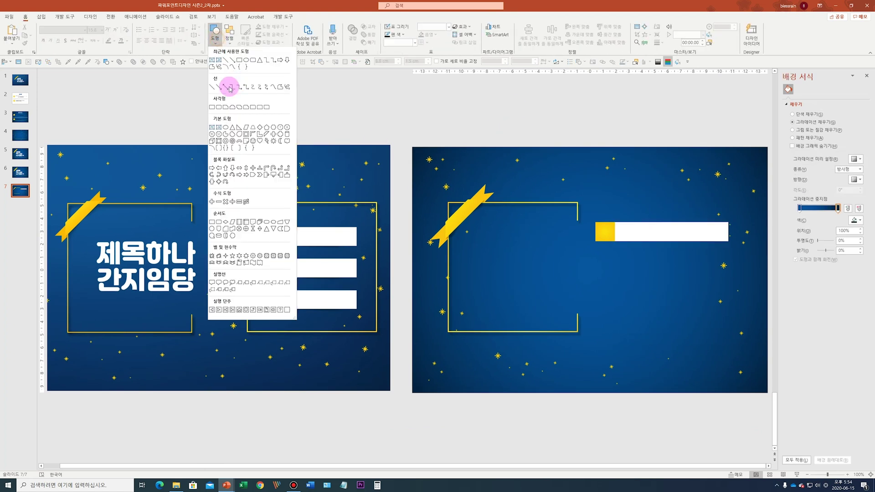
left_click(604, 225)
left_click(605, 229)
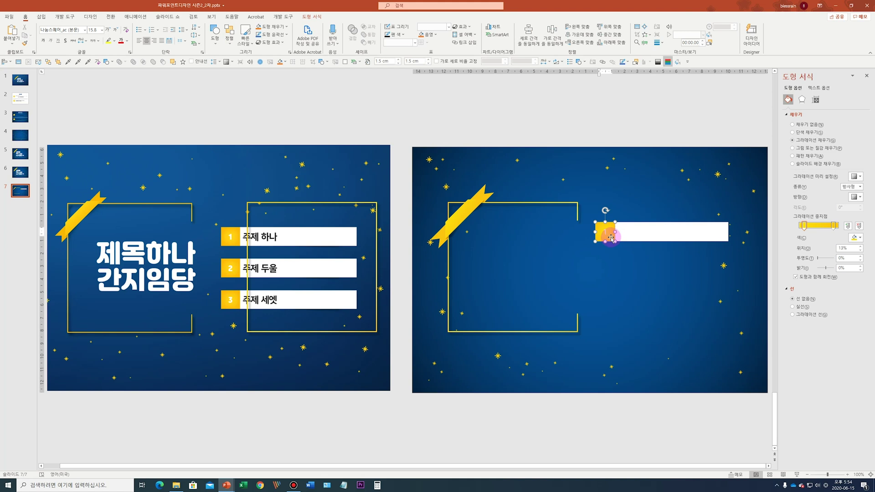
left_click(605, 232)
left_click(89, 31)
left_click(84, 30)
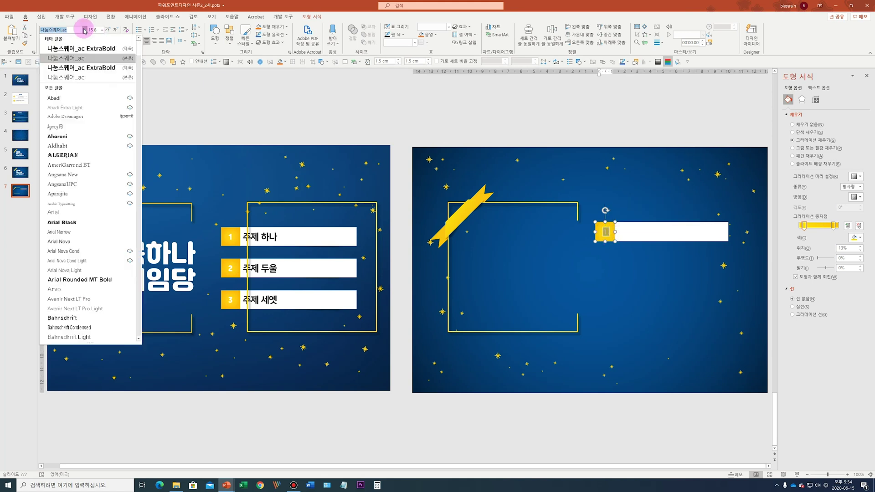
left_click(91, 72)
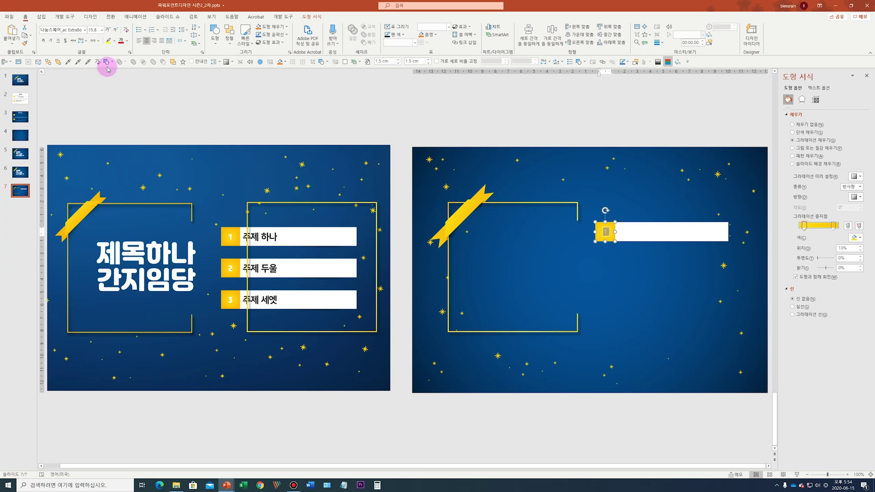
left_click(109, 31)
left_click(606, 247)
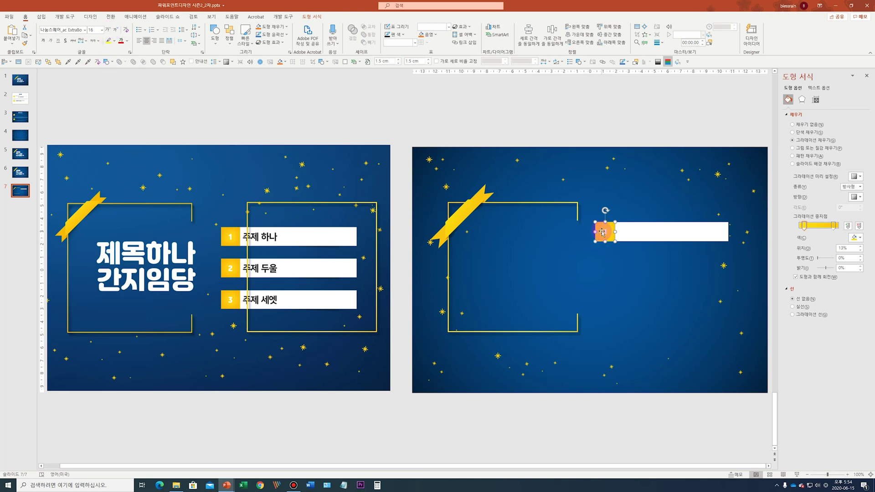
Change the font of the gold square's number to 여기어때 잘난체.
double_click(602, 233)
left_click(85, 30)
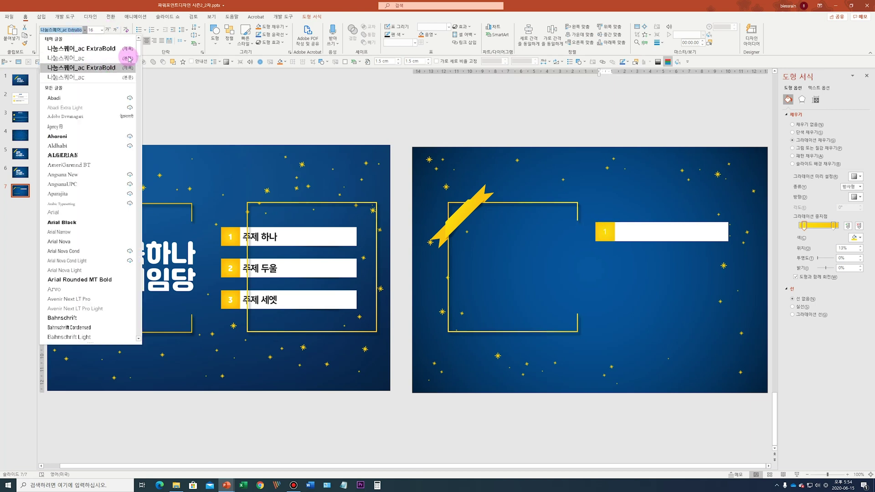
left_click_drag(136, 86, 133, 314)
left_click(536, 214)
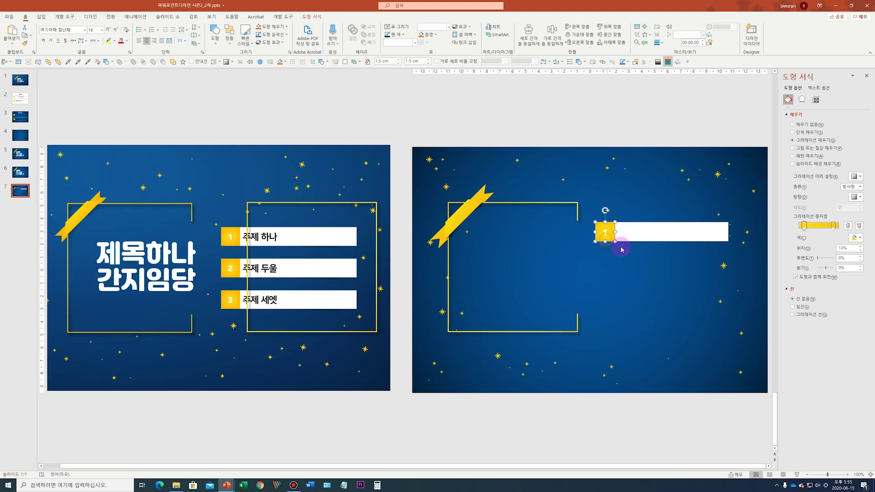
Set the top text margin of the gold number square to 0 cm.
left_click(613, 250)
left_click(607, 236)
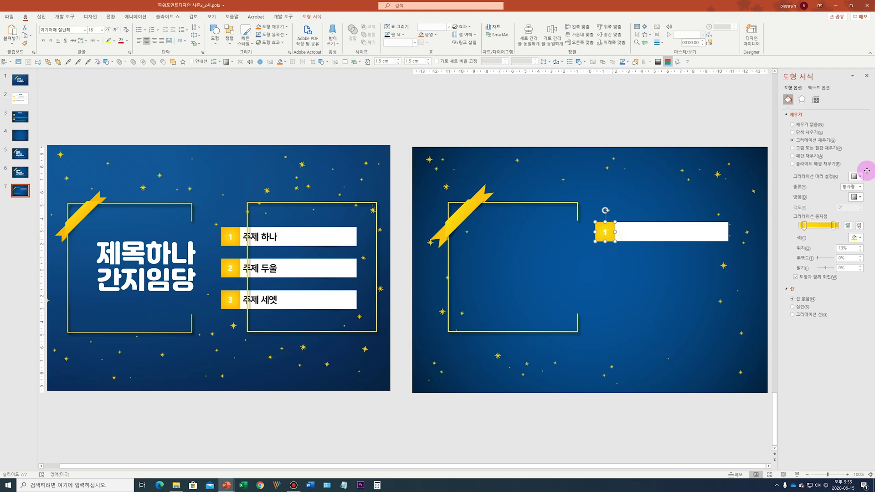
left_click(815, 100)
left_click(809, 218)
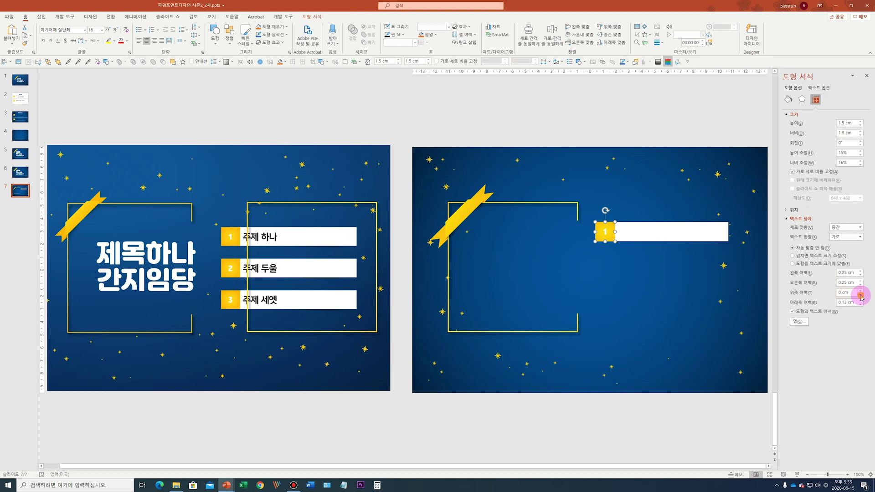
left_click(685, 263)
Enter 주제 하나 in black in the white rectangle, left-aligned with a 0.3 cm left text margin.
left_click(272, 239)
left_click(663, 244)
left_click(644, 236)
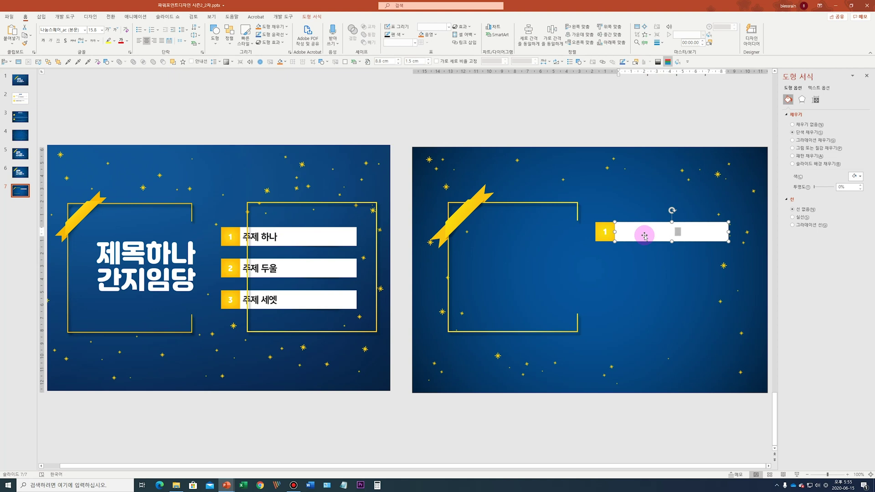
left_click(127, 41)
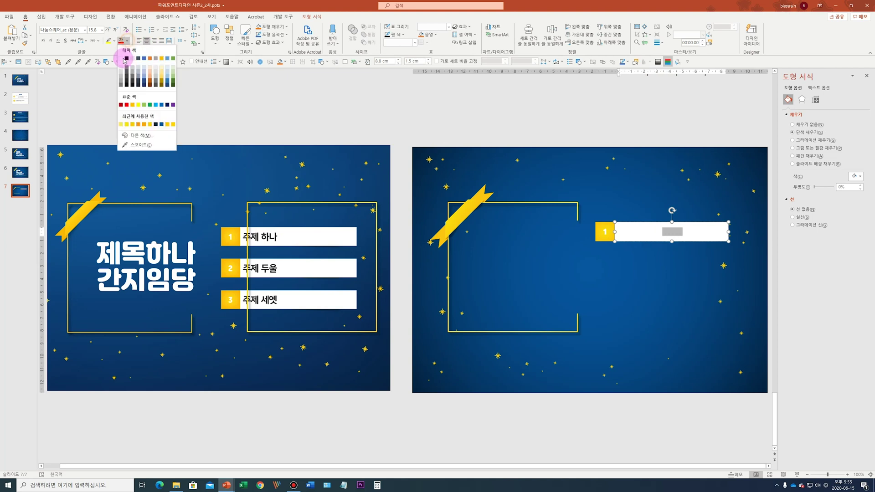
left_click(128, 61)
left_click(666, 232)
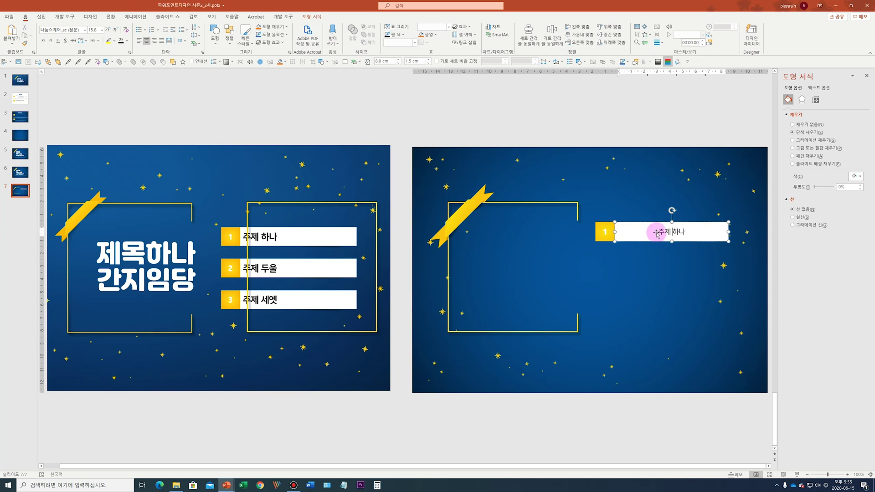
key("ctrl+l")
left_click(668, 233)
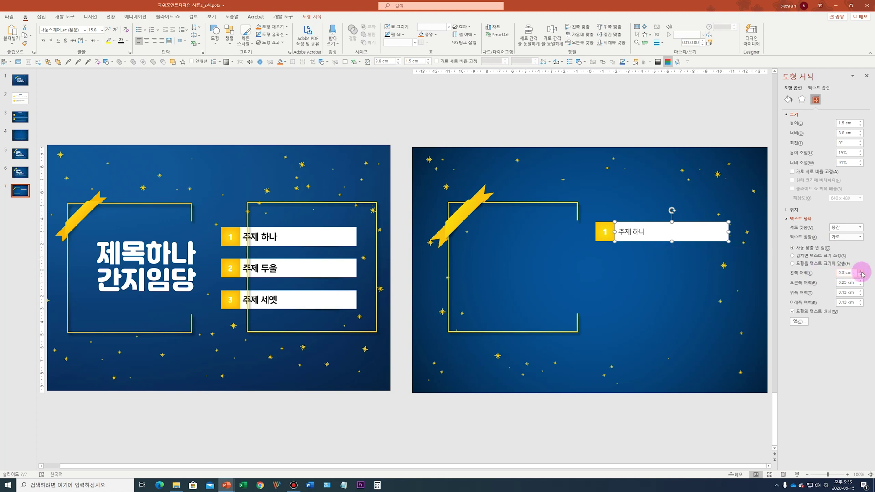
Set the topic text 주제 하나 in 나눔스퀘어_ac ExtraBold at size 24.
triple_click(641, 231)
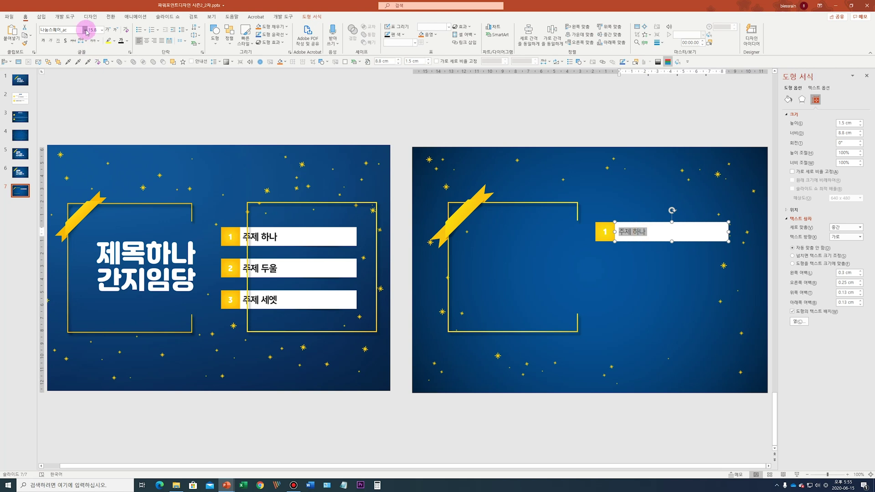
left_click(84, 31)
left_click(98, 70)
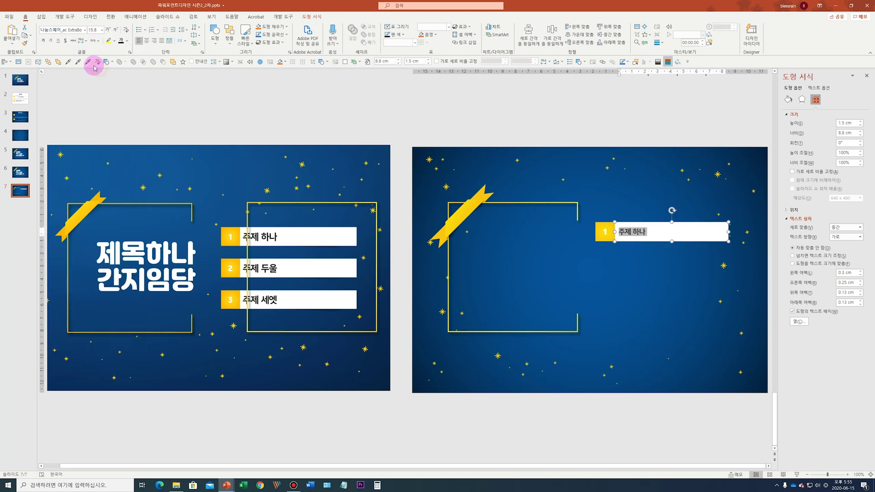
left_click(108, 31)
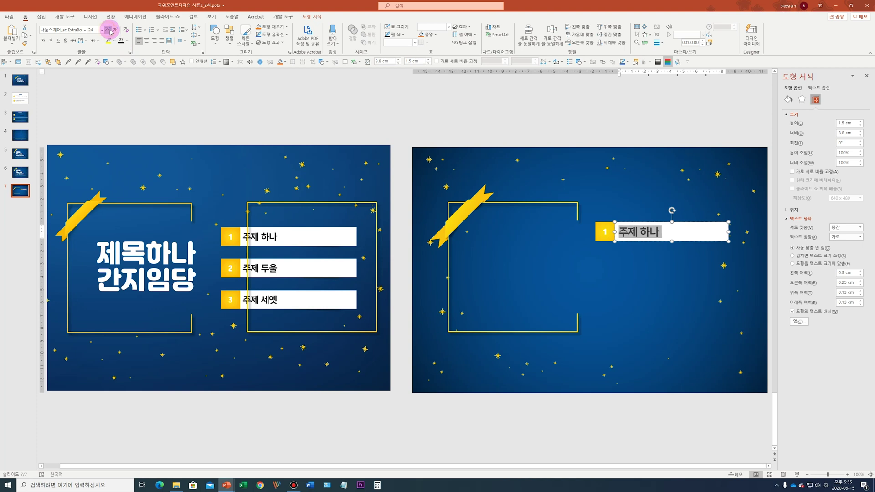
left_click(636, 245)
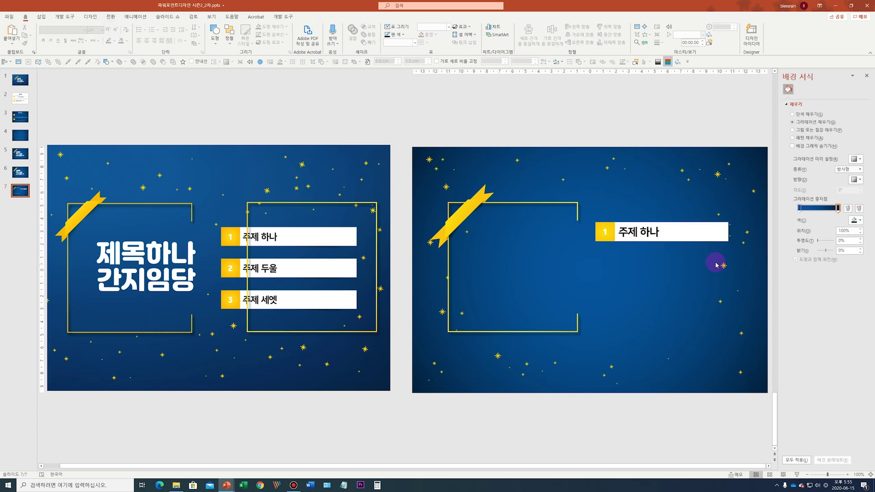
Move the spare 10 cm gold frame on the reference picture leftward, clear of most of the sample topic bars.
left_click(335, 202)
left_click_drag(310, 202, 187, 202)
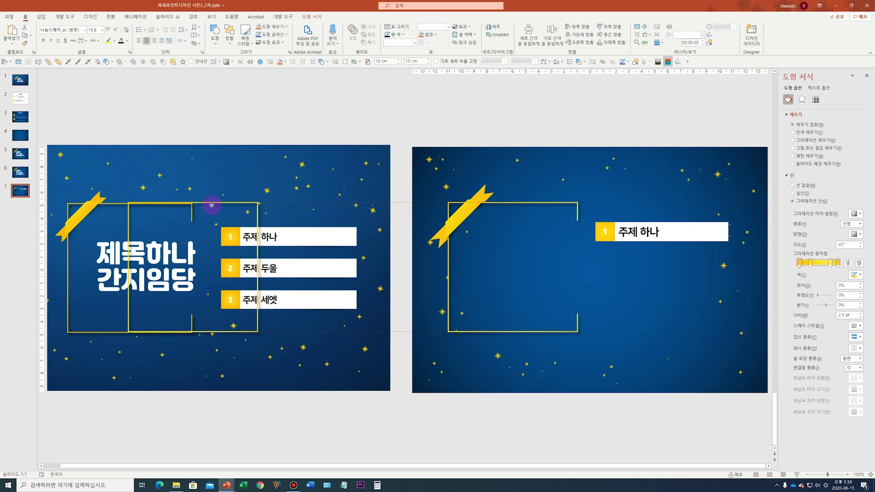
left_click(504, 117)
Copy the shadow picture beneath the corner ribbon on slide 6 and paste it onto slide 7.
left_click(21, 143)
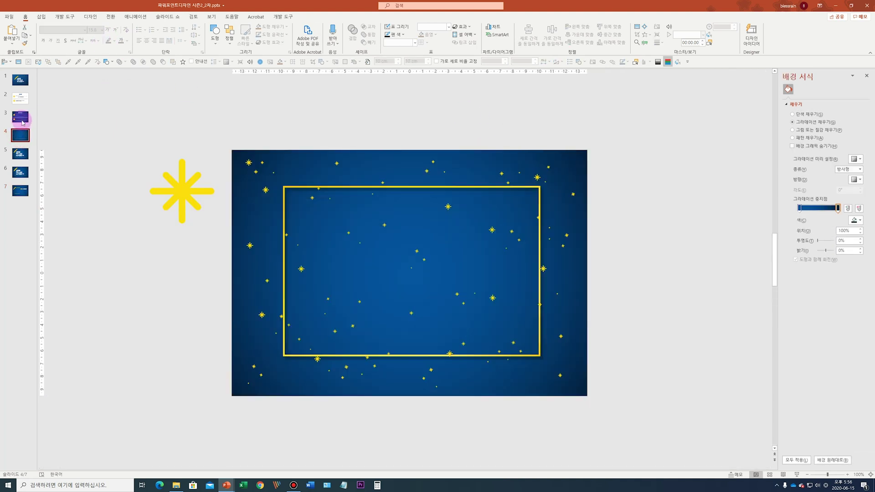
left_click(22, 121)
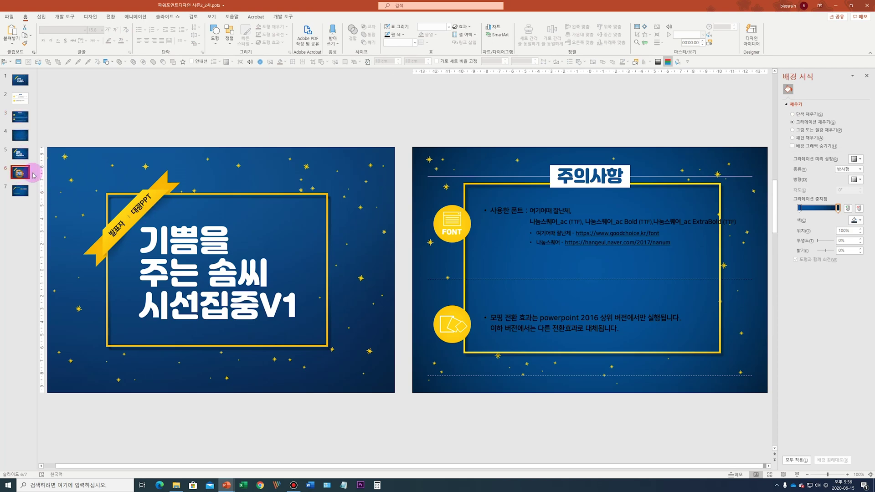
left_click(21, 172)
left_click(514, 195)
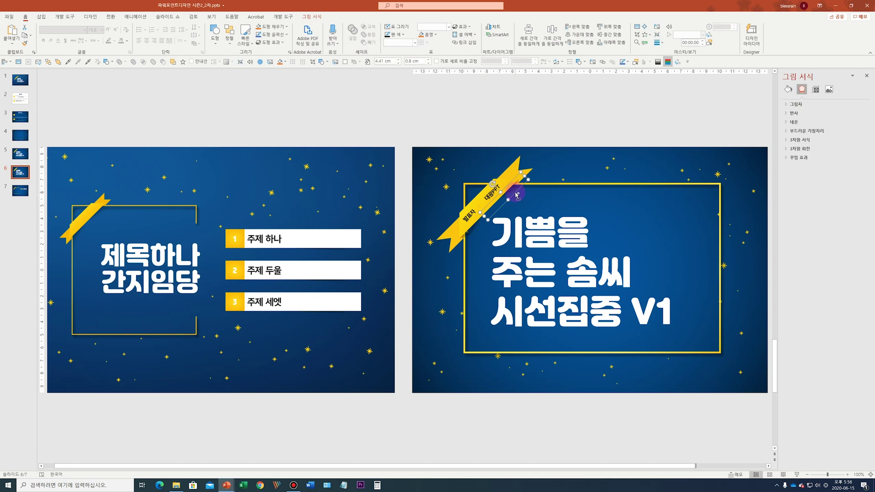
left_click(15, 190)
key("ctrl+v")
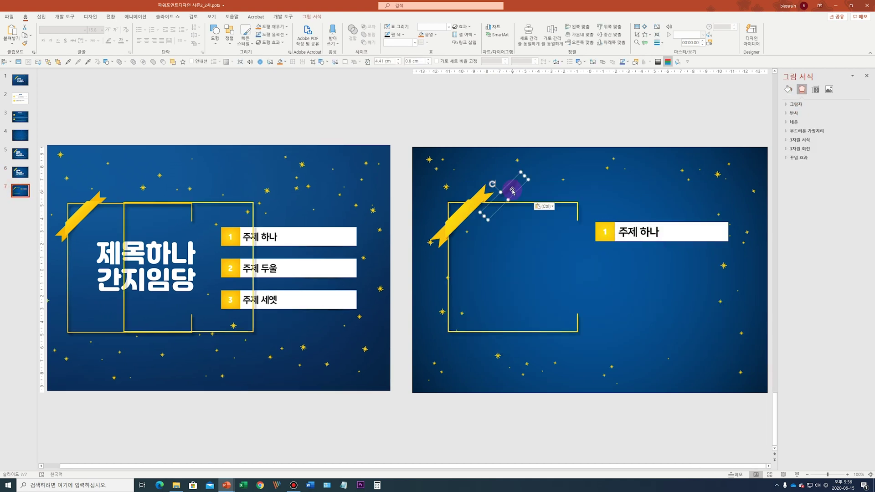
Turn the pasted shadow horizontal and tuck it behind the lower right edge of the white topic bar.
left_click_drag(695, 256, 690, 228)
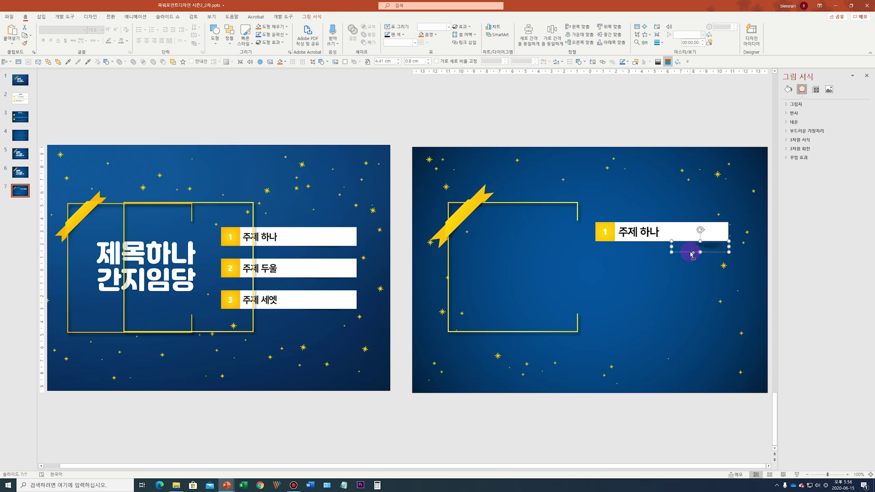
scroll(683, 248, "up", 5)
left_click_drag(194, 269, 552, 255)
left_click(666, 298)
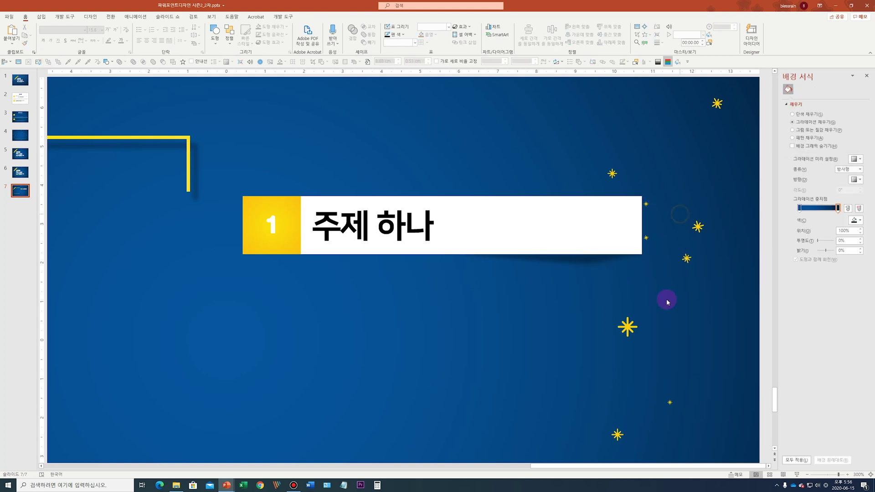
scroll(665, 298, "down", 10)
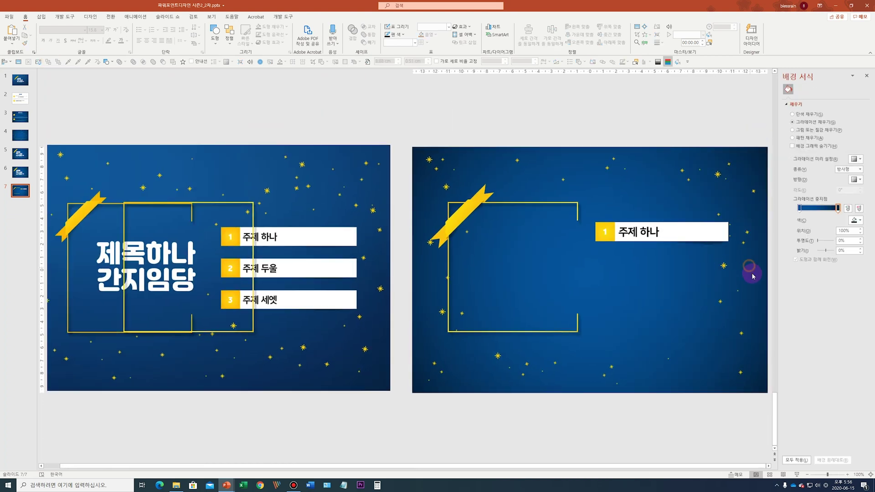
Group the first topic bar with its shadow, place two copies below it and space all three evenly.
left_click_drag(750, 262, 585, 189)
left_click_drag(672, 233, 678, 303)
left_click(683, 261, "shift")
left_click(685, 230, "shift")
left_click(539, 31)
left_click(616, 109)
Renumber the second and third topic bars as 2 and 3.
type("2")
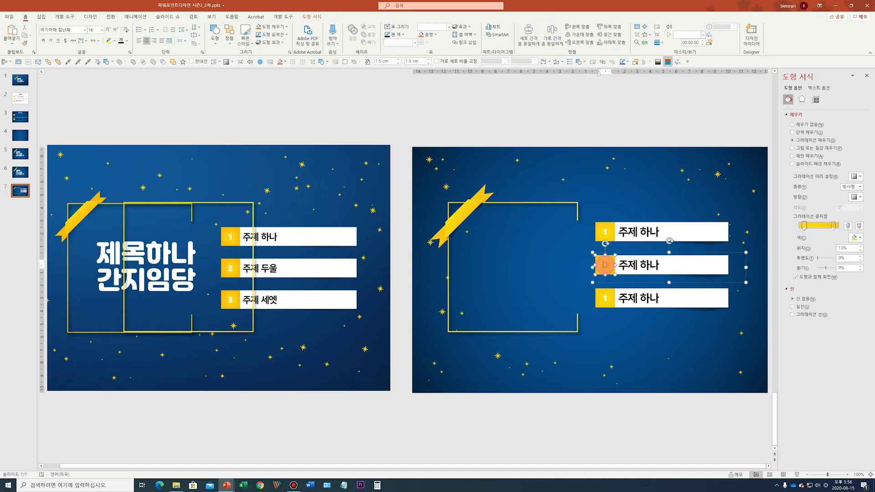
double_click(605, 298)
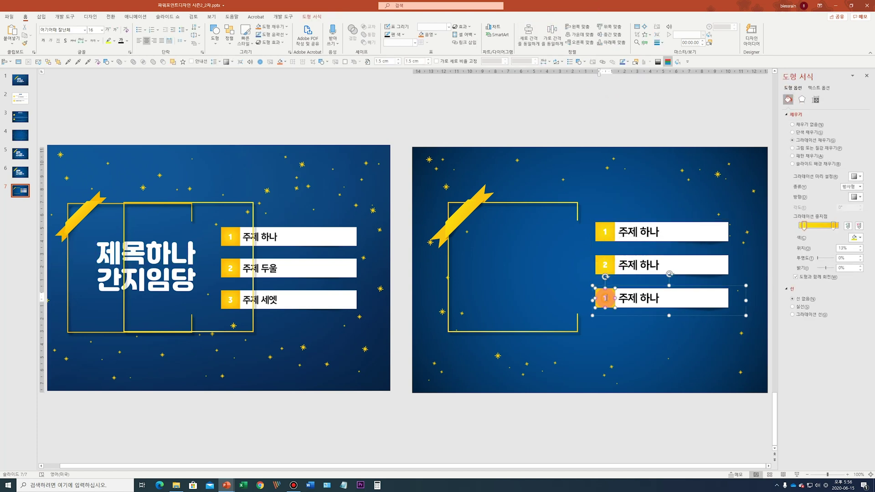
left_click(615, 337)
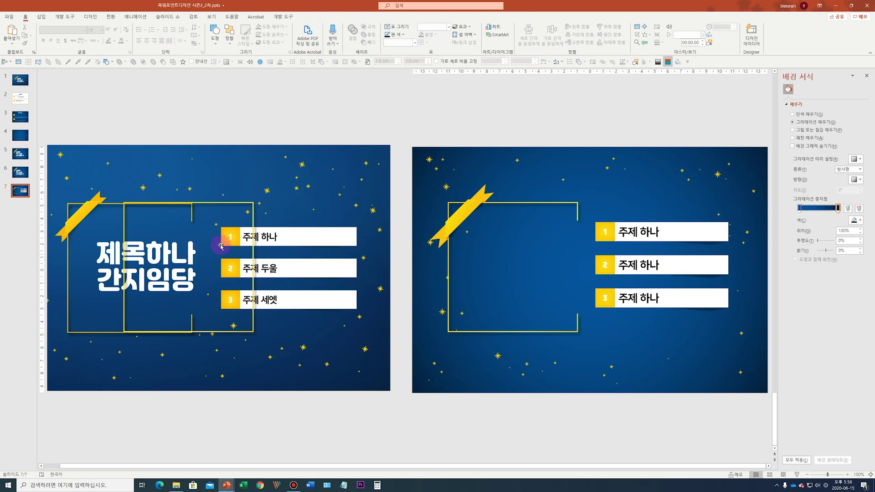
Copy the large white title text box from slide 6 and paste it onto slide 7.
left_click(37, 178)
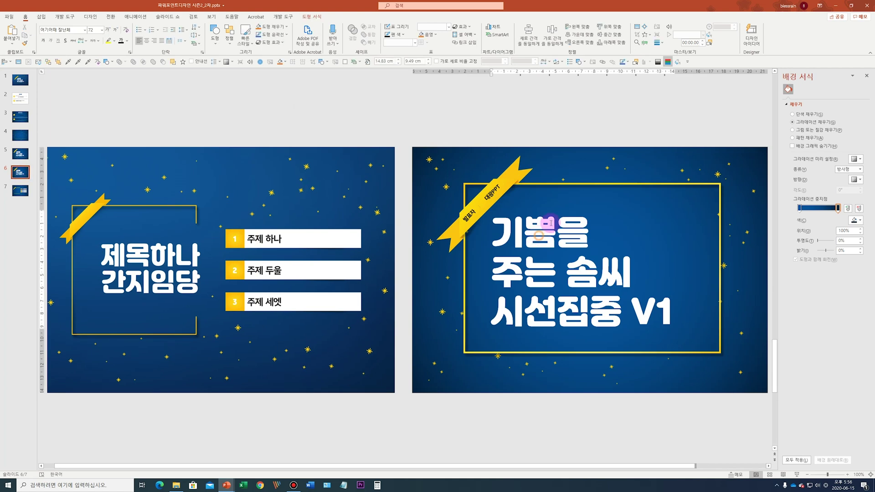
left_click(558, 228)
left_click(20, 190)
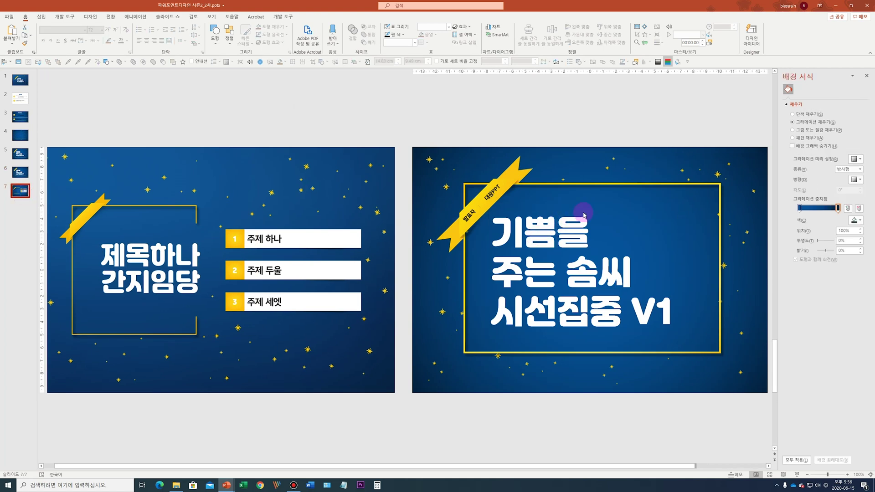
key("ctrl+v")
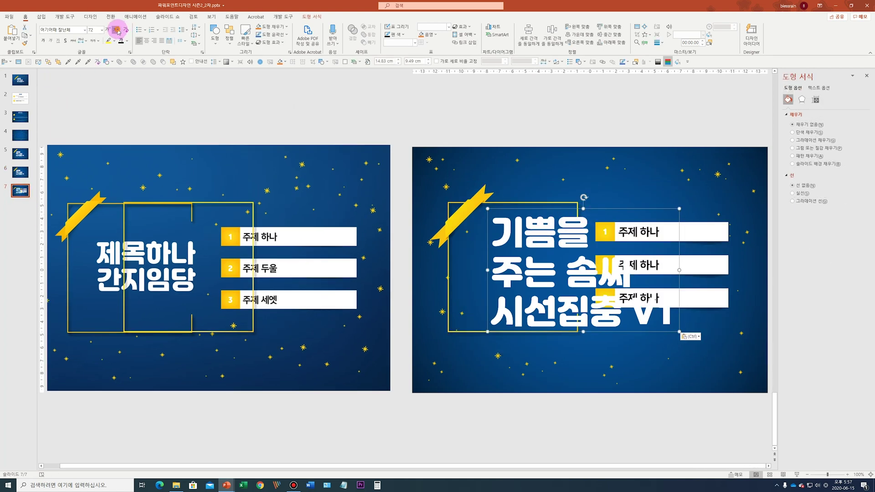
Reduce the pasted title's font size to 44.
left_click(117, 31)
left_click(117, 31)
left_click(117, 31)
left_click(117, 31)
left_click(117, 31)
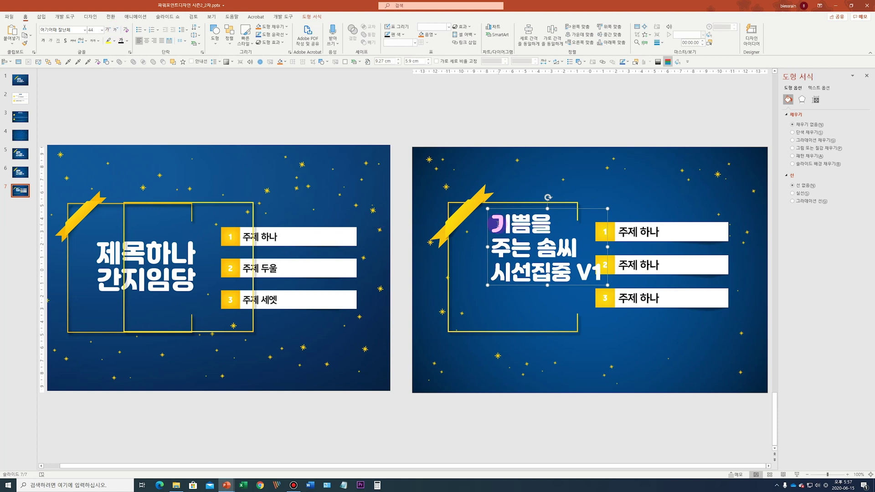
Replace the title with 목차입니다. and fit it on two lines inside the gold frame, in a box about 5.67 cm wide.
key("ctrl+a")
type("목차")
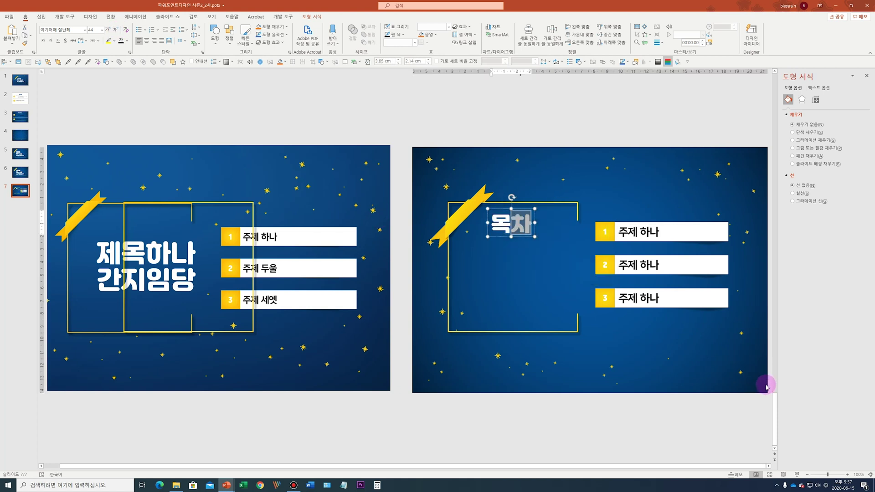
type("입니다.")
left_click_drag(521, 240, 507, 290)
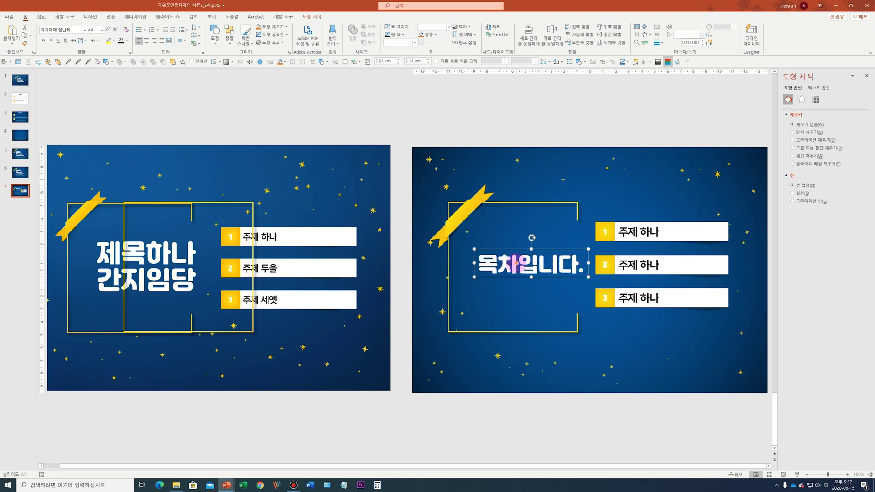
left_click_drag(588, 274, 547, 275)
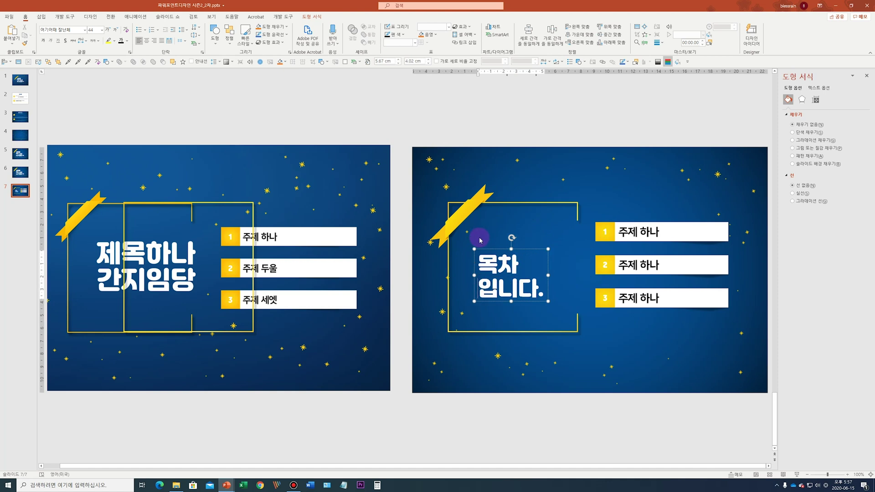
Move the title toward the open side of the gold frame and right-align its text.
left_click_drag(488, 249, 517, 239)
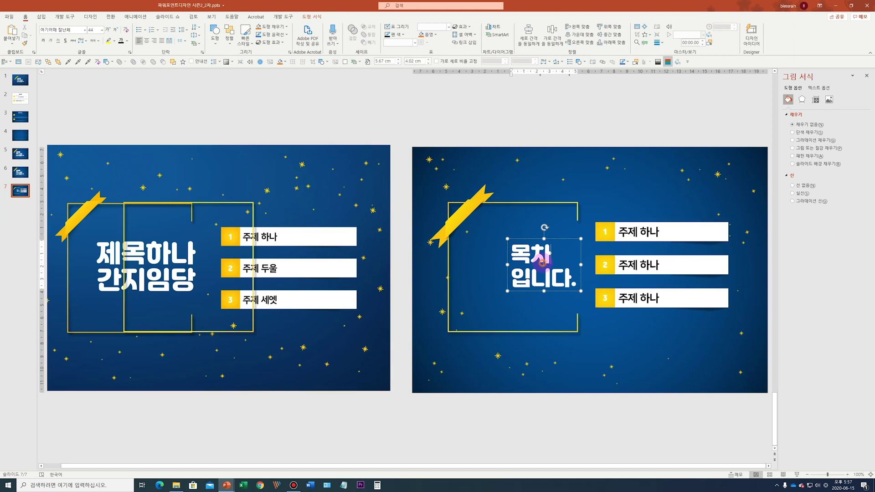
left_click(542, 250)
key("ctrl+a")
left_click(154, 40)
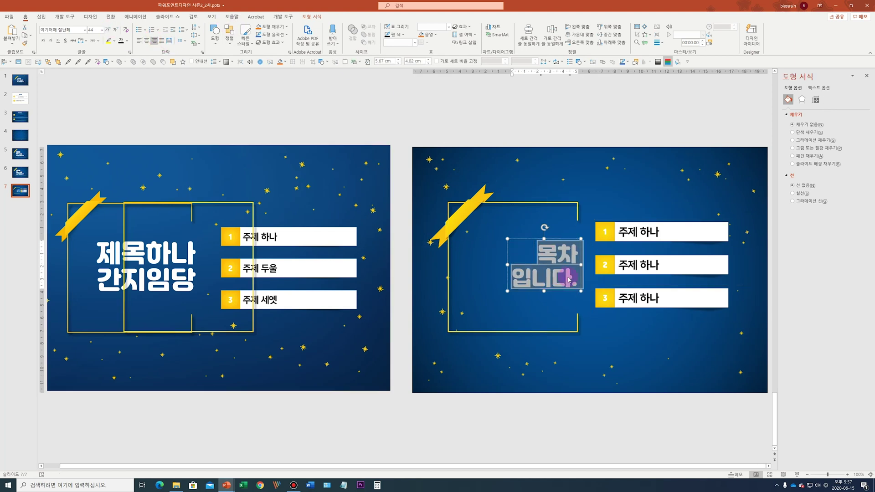
Return the two-line title text to left alignment and deselect it.
left_click(579, 288)
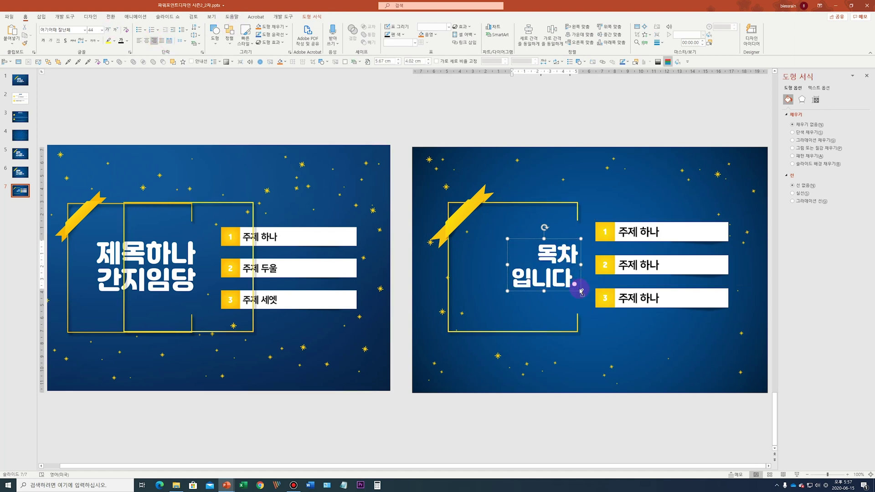
key("ctrl+a")
key("ctrl+l")
left_click(558, 286)
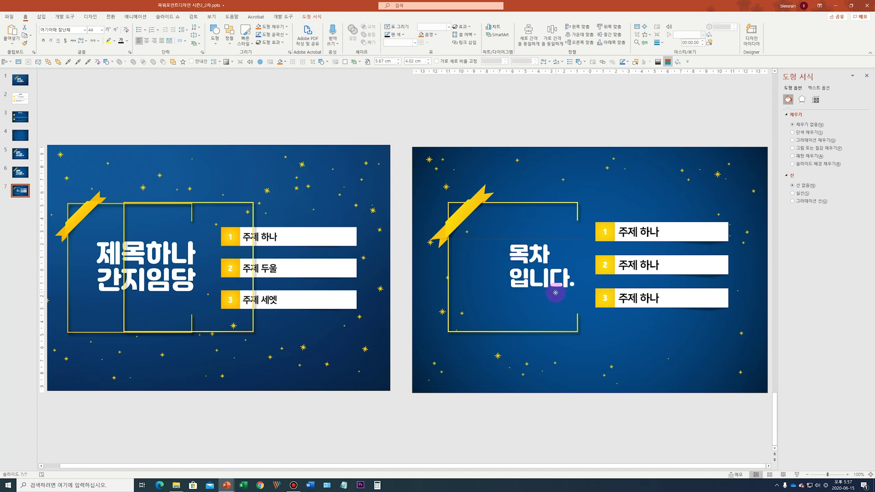
left_click(629, 348)
Enlarge the title's font size to 54 and reposition it slightly so it overlaps the frame's open side.
left_click(556, 281)
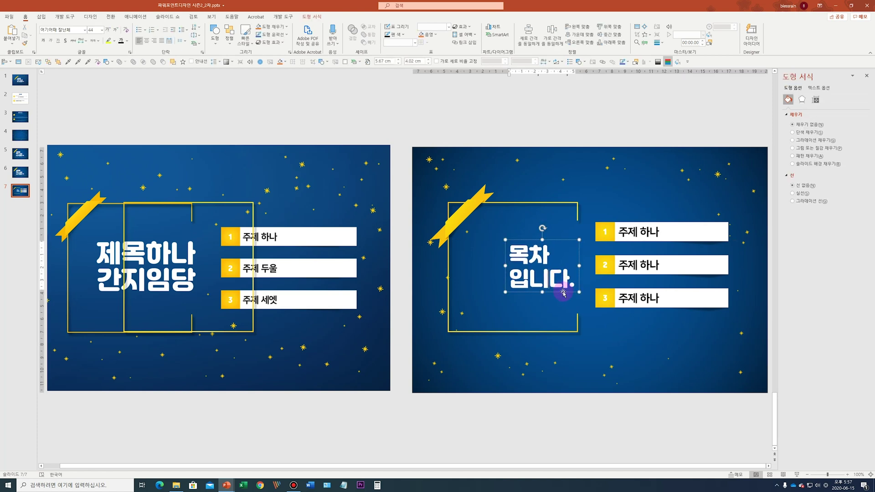
left_click(110, 31)
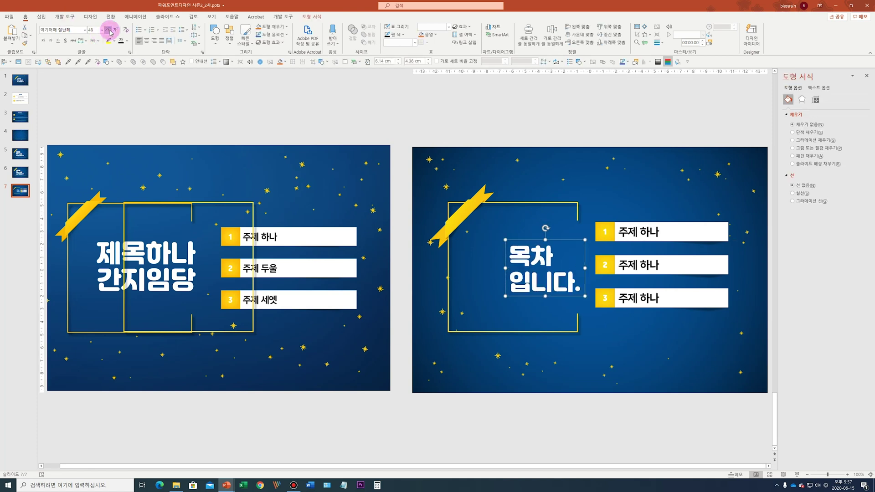
left_click(109, 31)
left_click_drag(536, 299, 528, 297)
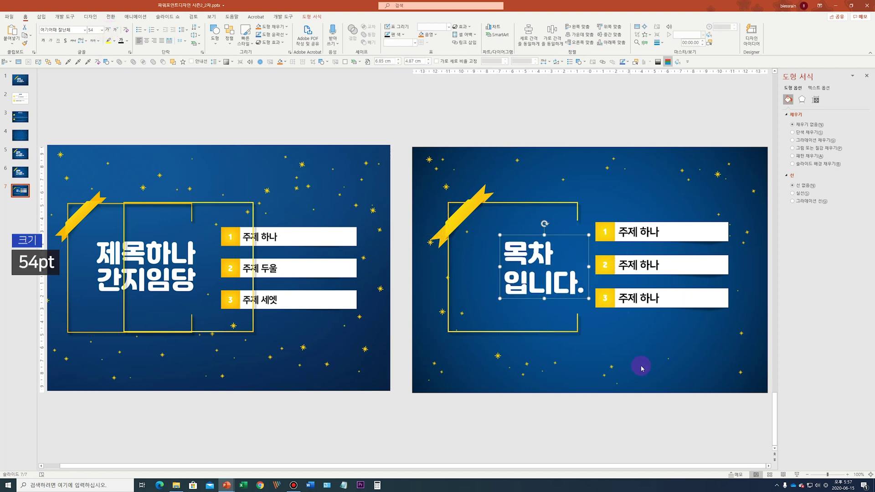
left_click(628, 342)
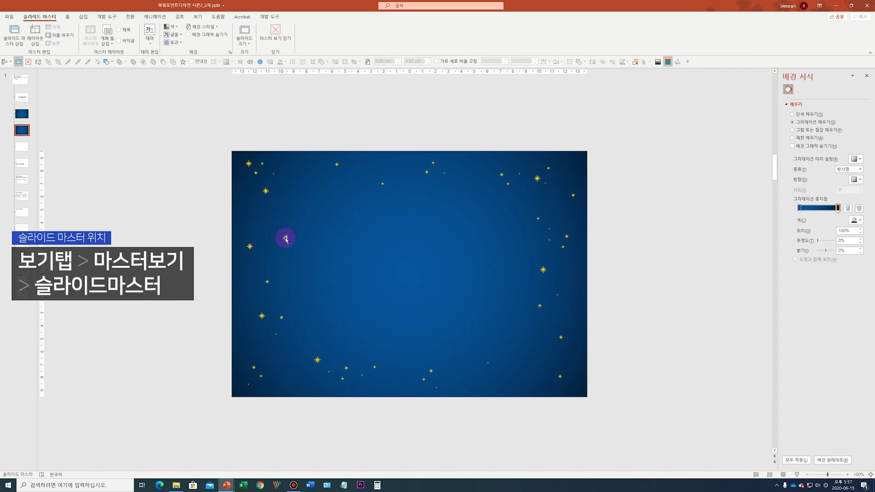
In the slide master's starry layout, move the small star behind the gold frame up among the stars along the upper edge.
left_click(278, 227)
left_click(284, 244)
left_click_drag(284, 236, 463, 193)
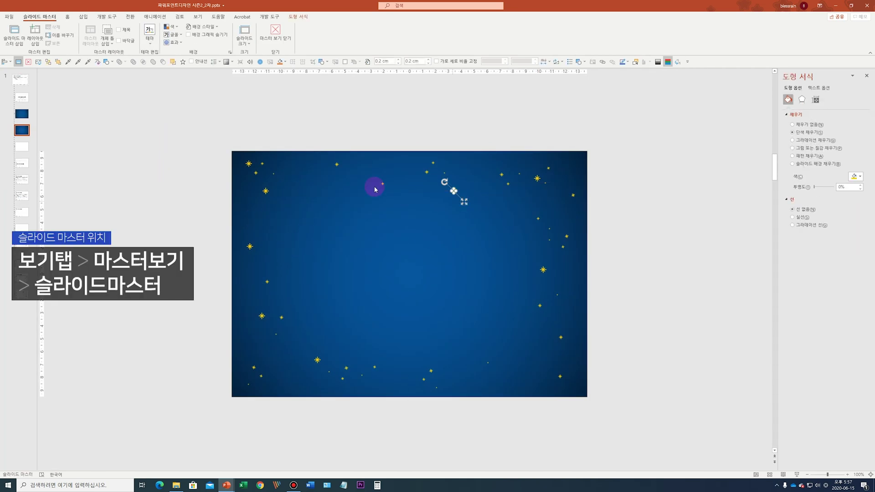
left_click(275, 32)
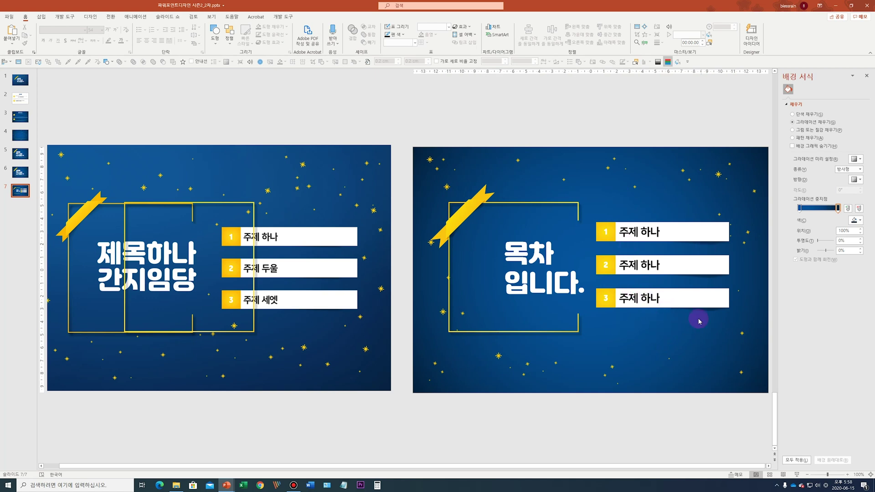
Duplicate slide 7 directly below itself as slide 8.
left_click(705, 300)
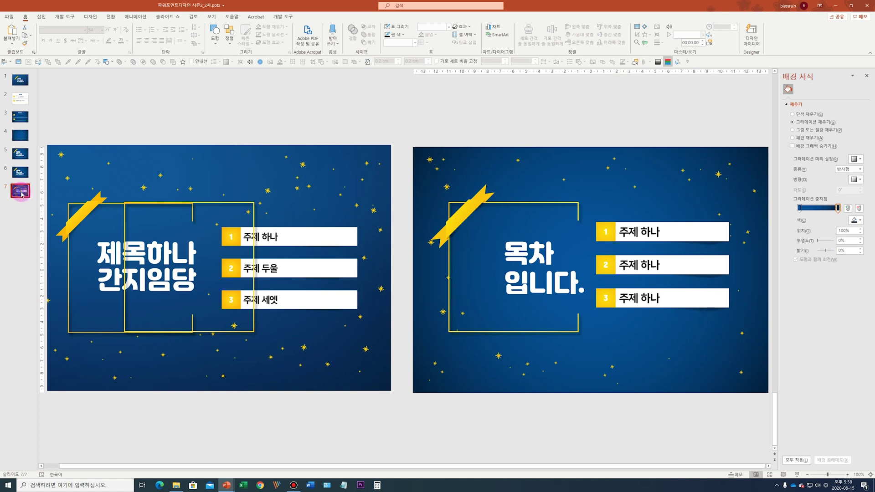
key("ctrl+v")
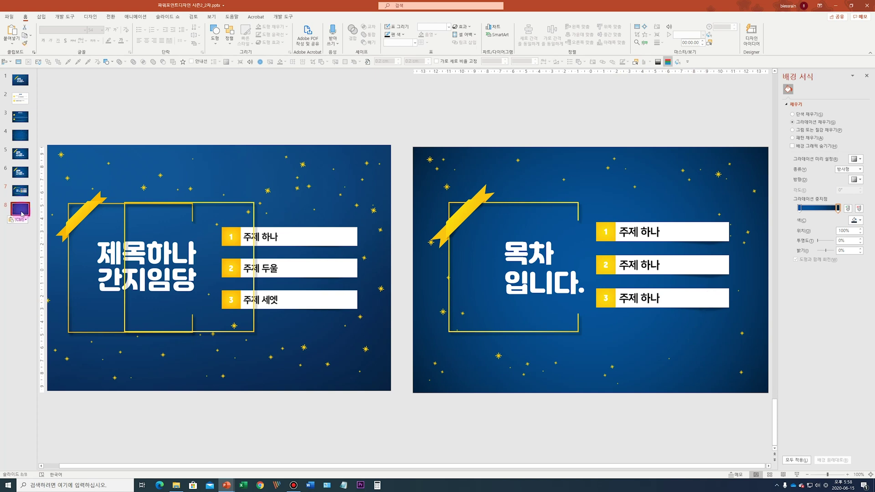
Replace slide 8's reference picture with 슬라이드4.PNG and delete the leftover gold square lying over it.
right_click(280, 212)
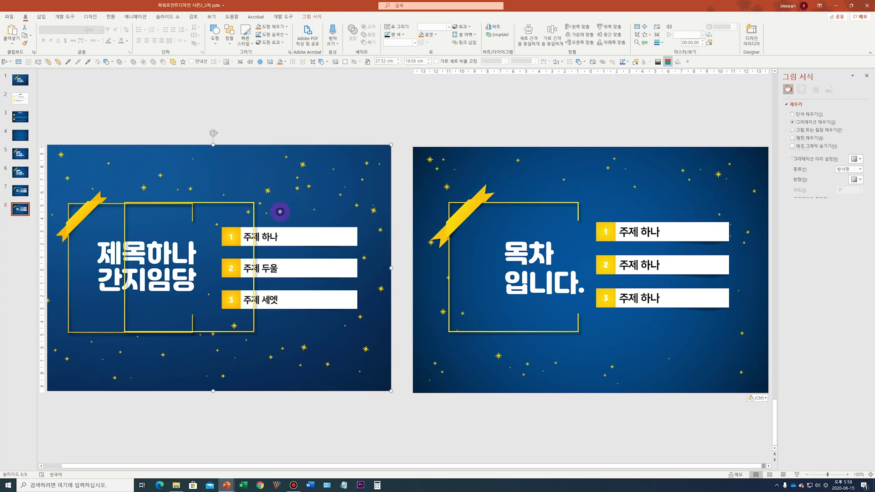
mouse_move(335, 264)
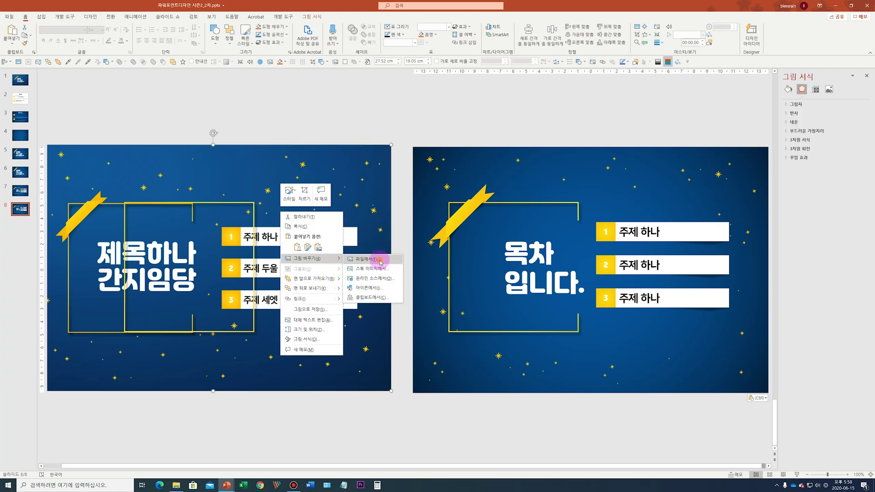
left_click(380, 260)
double_click(202, 101)
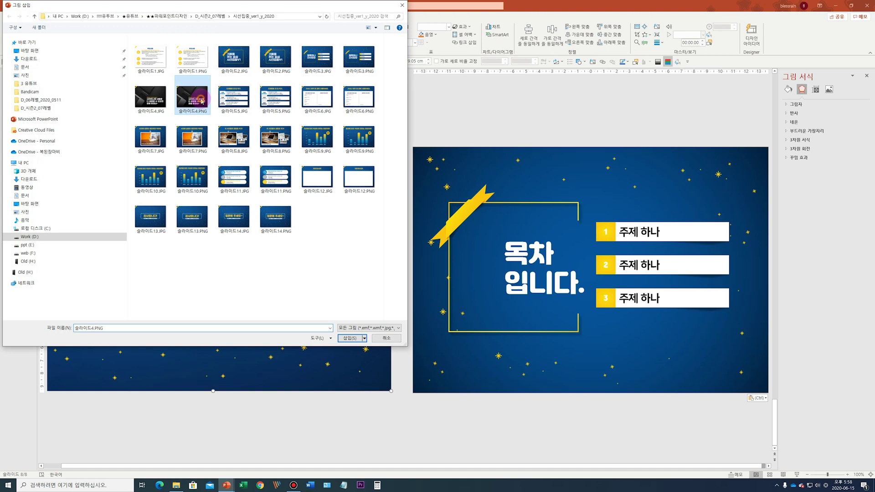
left_click(410, 313)
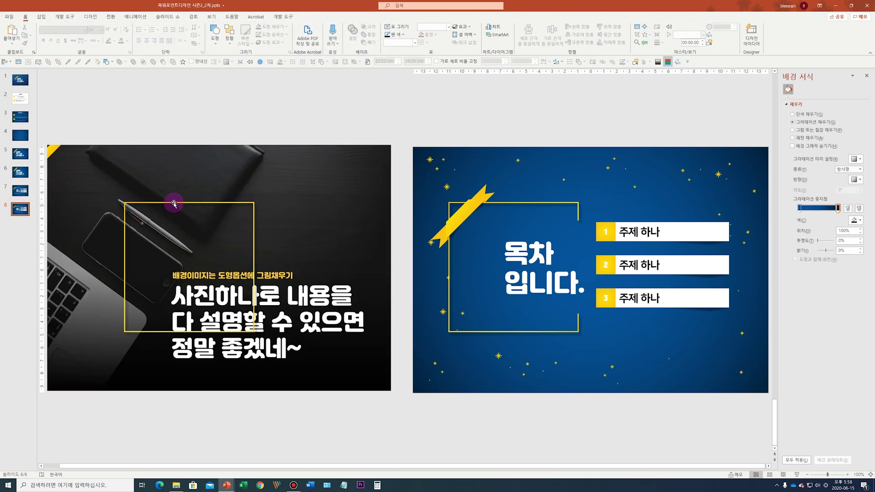
key("Delete")
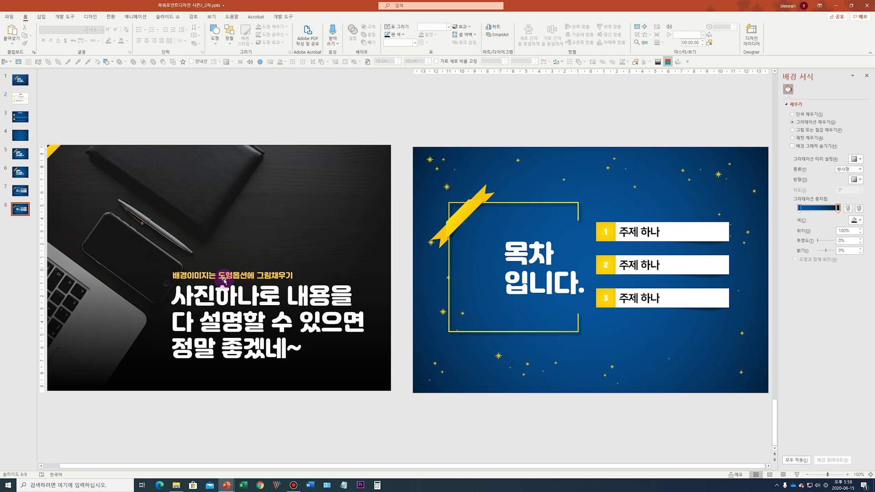
left_click(524, 417)
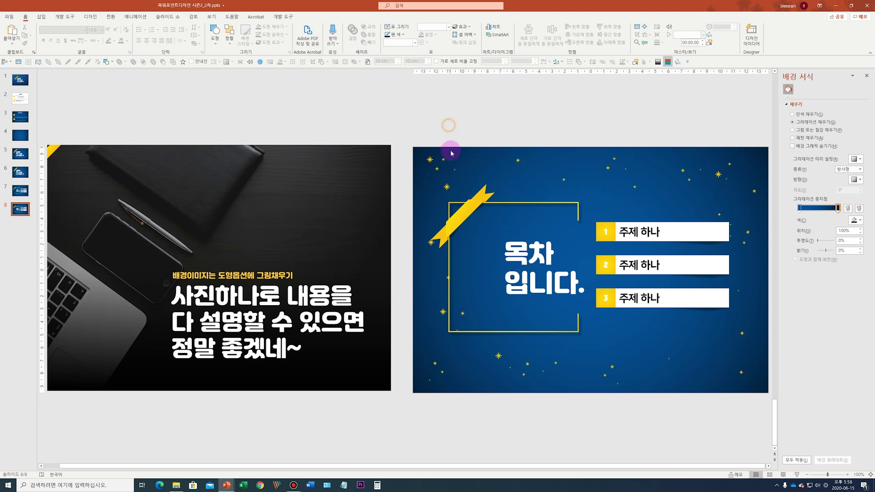
In the slide master, duplicate the starry blue layout and delete all the stars from the copy.
left_click(210, 17)
left_click(97, 37)
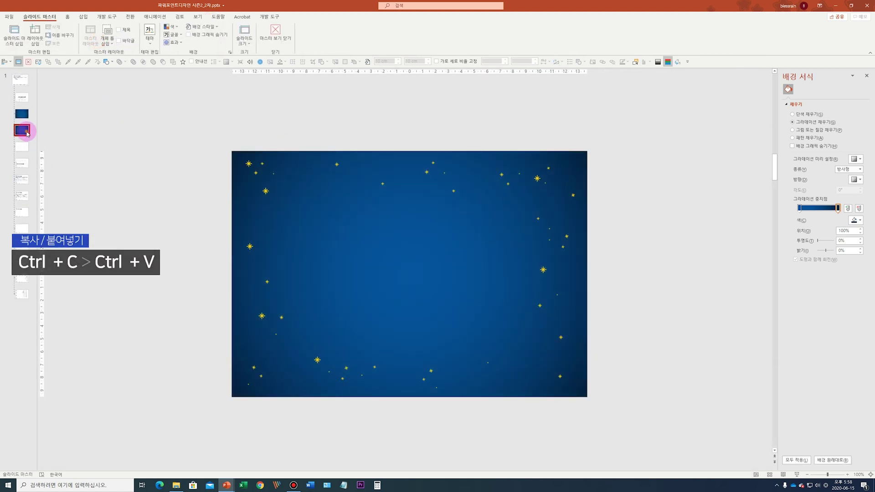
key("ctrl+c")
key("ctrl+v")
left_click_drag(185, 122, 655, 374)
key("Delete")
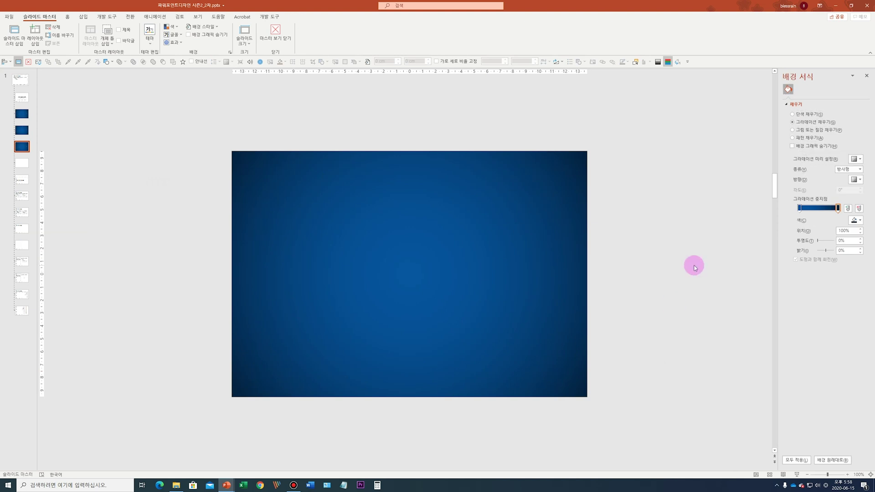
Give the copied layout a solid black background and return to the normal slide view.
left_click(792, 115)
left_click(855, 159)
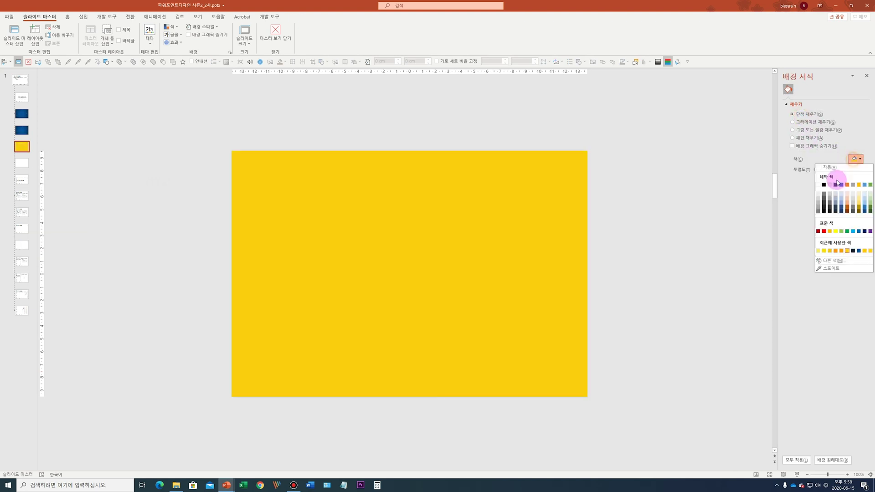
left_click(824, 185)
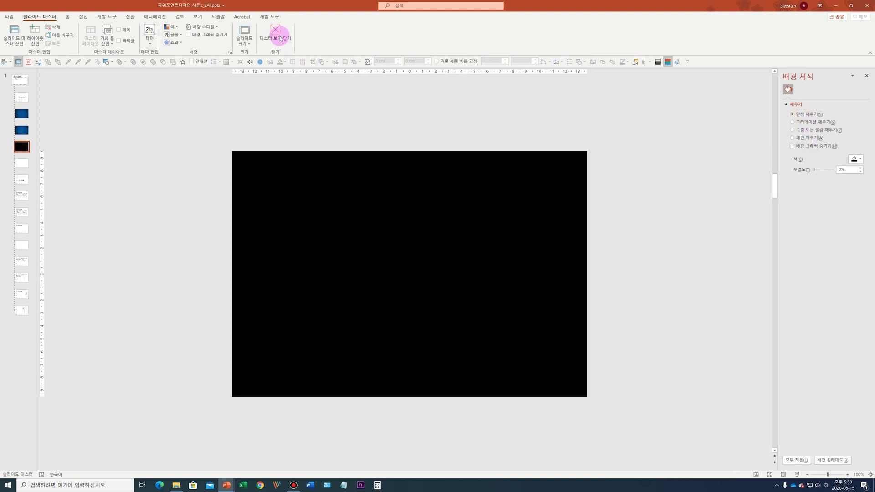
left_click(277, 33)
Apply the new black layout to slide 8.
left_click(36, 205)
right_click(26, 213)
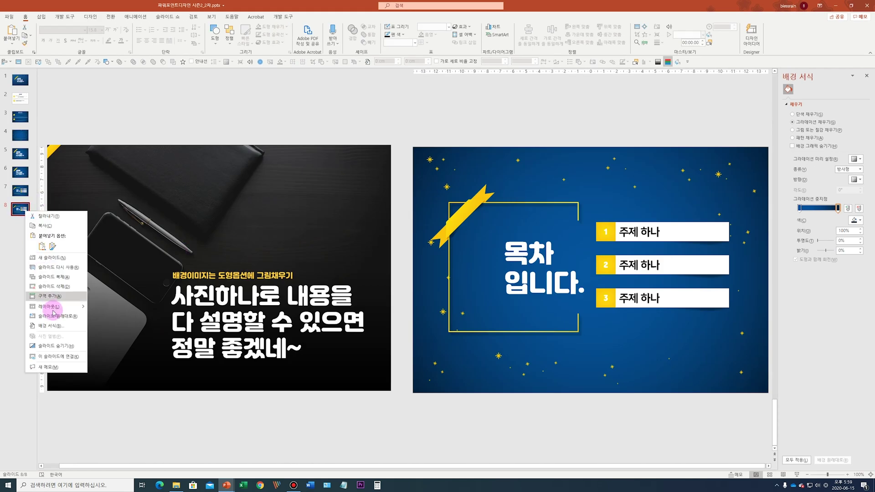
mouse_move(45, 306)
left_click(213, 335)
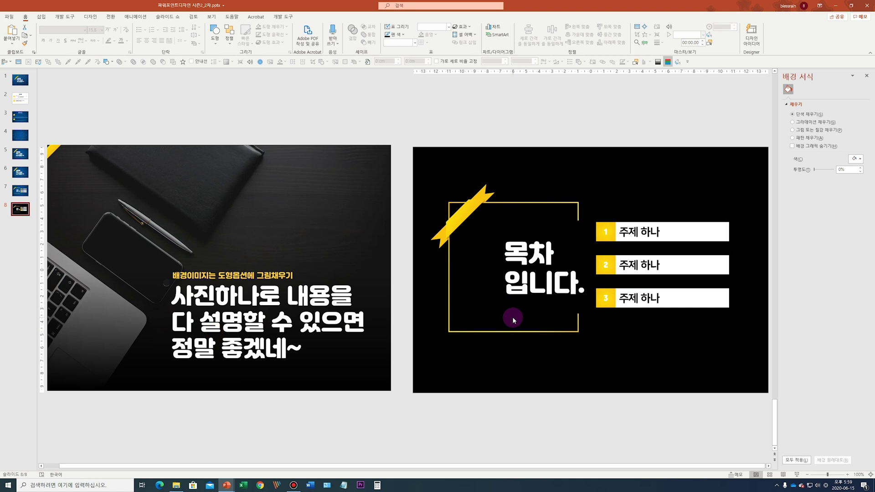
left_click(464, 167)
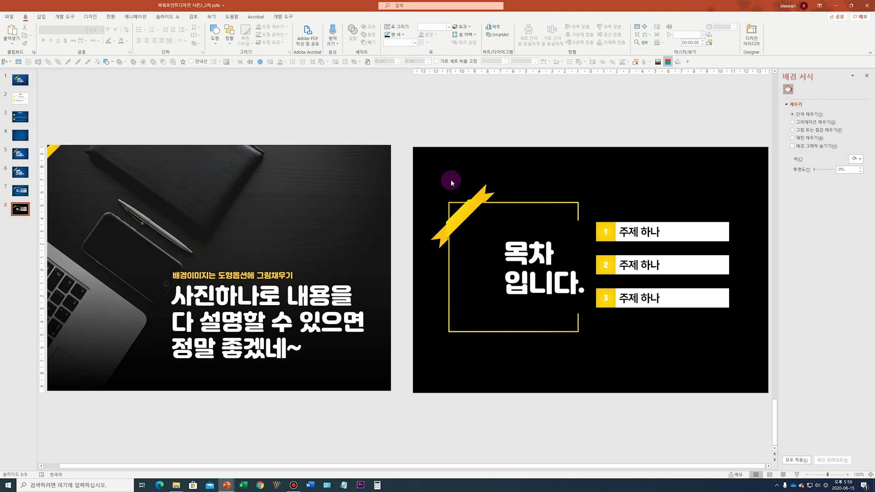
Move the gold ribbon's middle band out of the frame corner to just above the reference picture.
left_click(464, 200)
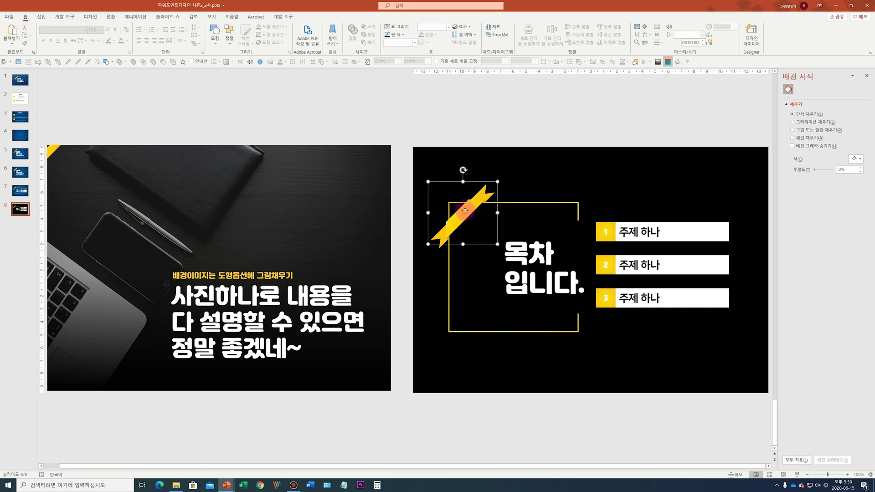
left_click(442, 209)
left_click_drag(465, 215, 355, 132)
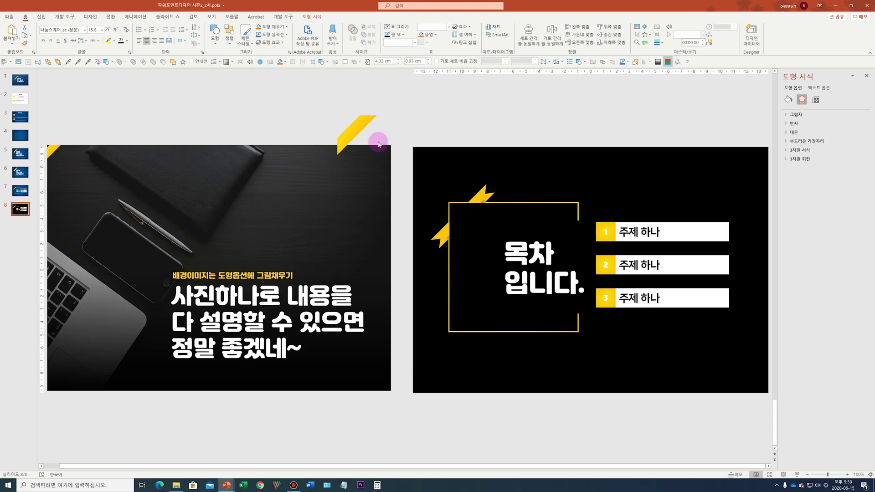
Delete the title, frame, ribbon ends and topic bars from slide 8, leaving only the black background.
left_click(613, 184)
left_click_drag(758, 187, 409, 389)
key("ctrl+g")
left_click(460, 167)
left_click(521, 244)
key("ctrl+shift+g")
key("Delete")
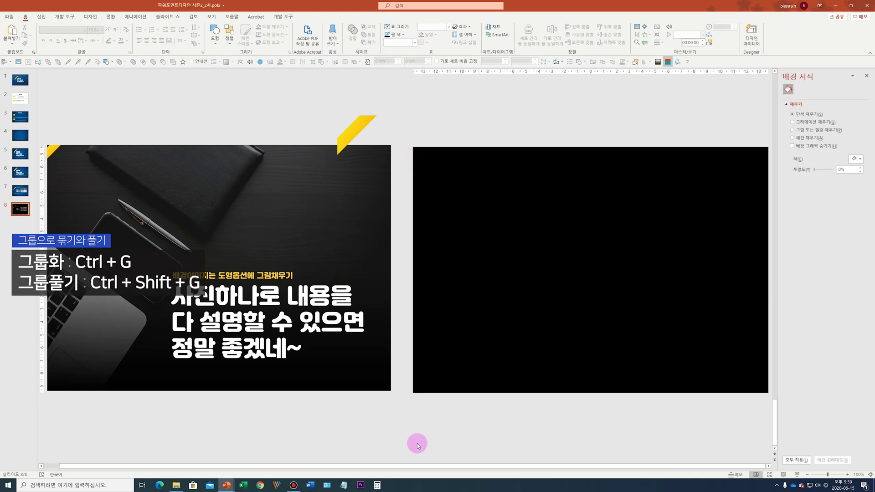
Draw a rectangle covering the whole slide, 27.52 cm wide and 19.05 cm high.
scroll(476, 417, "up", 2)
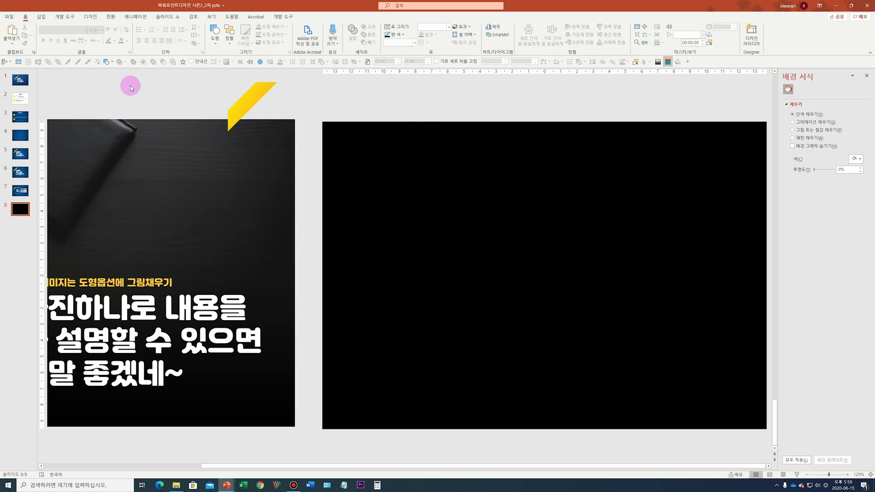
left_click(217, 41)
left_click(234, 74)
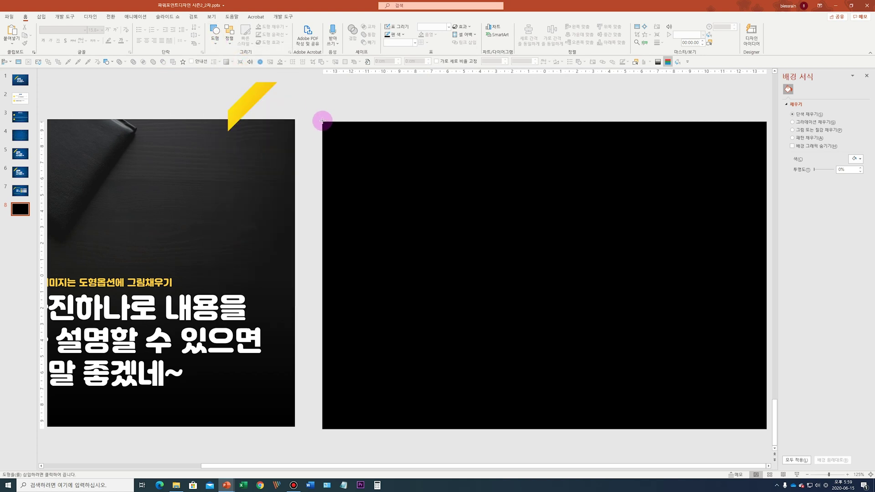
left_click_drag(322, 122, 766, 429)
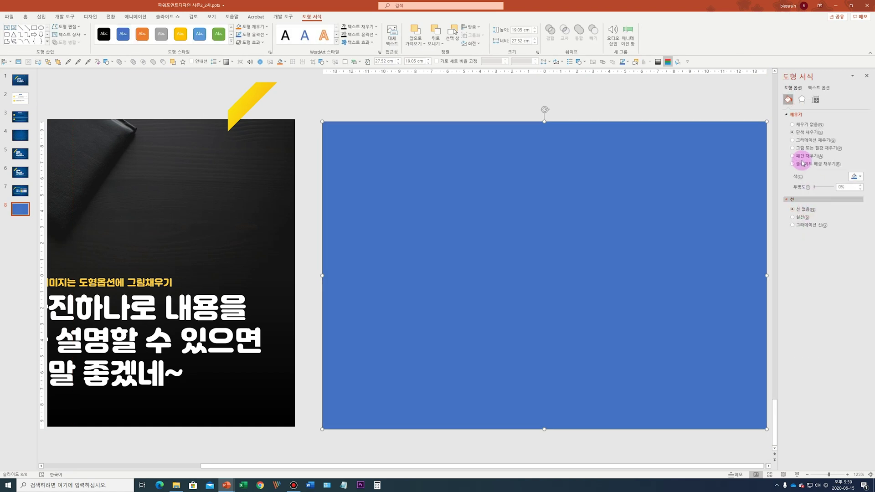
Fill the full-slide rectangle with the picture office-865091.jpg and set the fill's transparency to 59%.
left_click(813, 148)
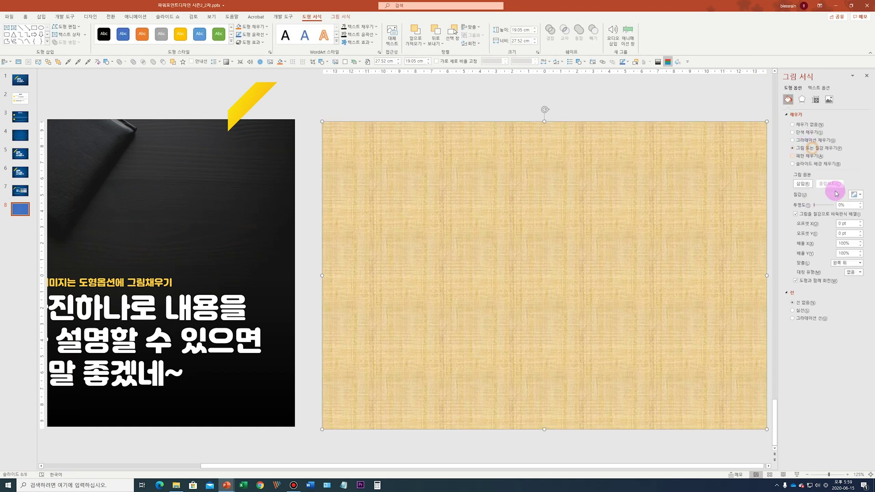
left_click(803, 184)
left_click(362, 217)
left_click(359, 56)
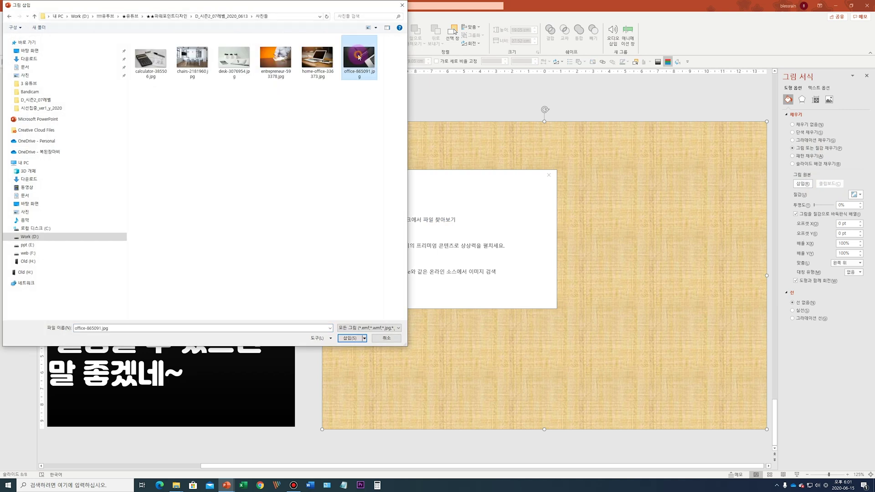
left_click(349, 338)
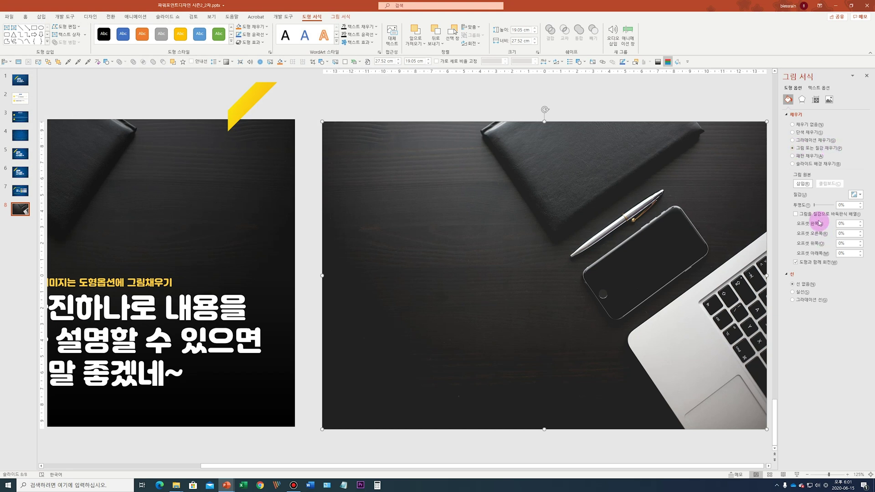
left_click_drag(819, 207, 825, 208)
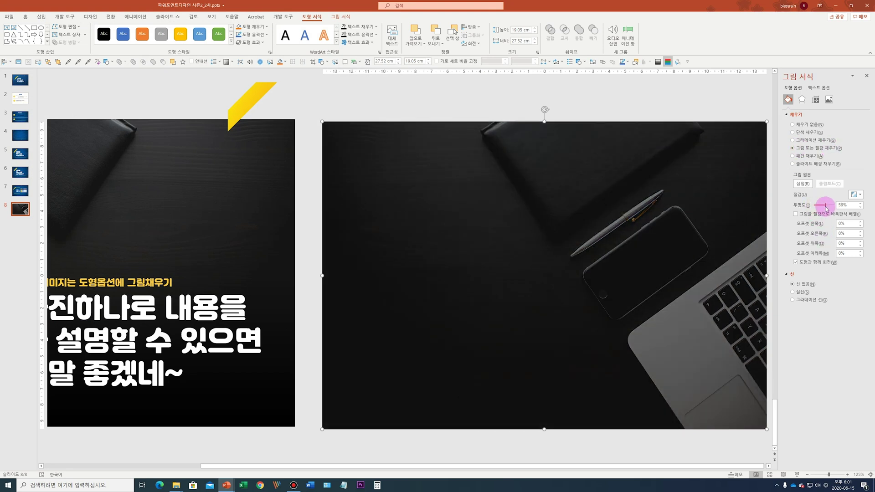
Adjust the transparency of the full-slide rectangle's picture fill to 61%.
left_click(829, 101)
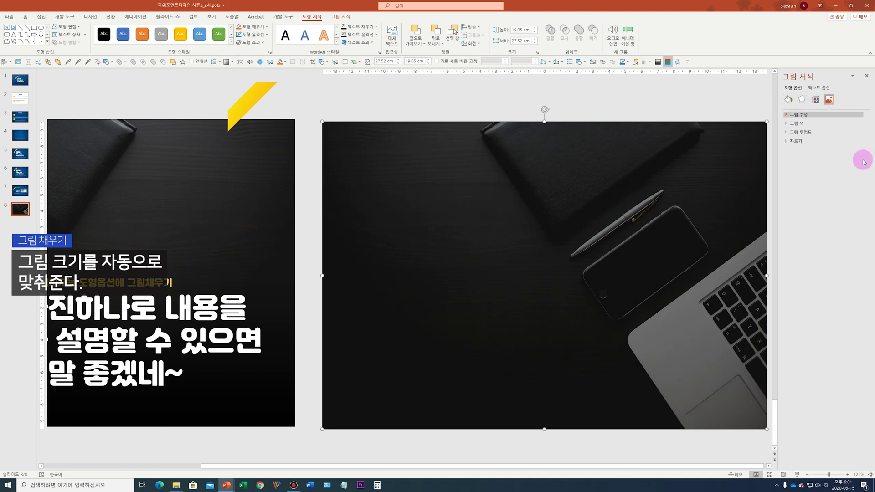
left_click(789, 101)
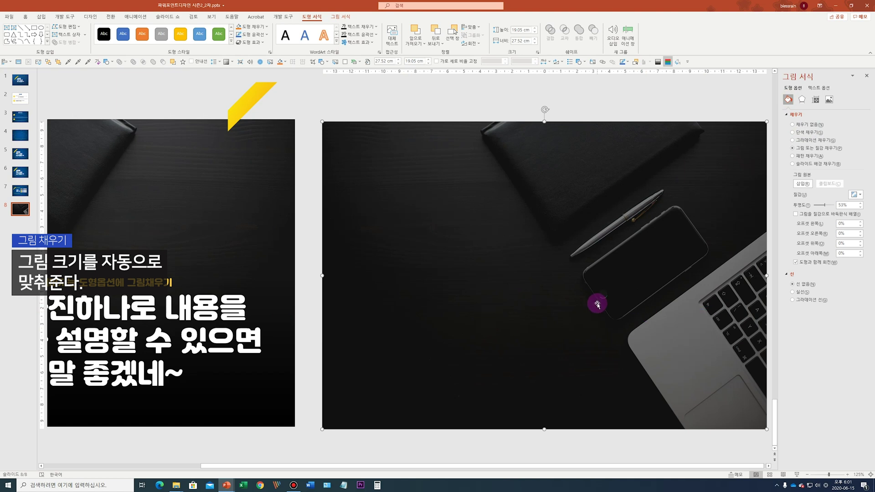
left_click_drag(826, 205, 827, 205)
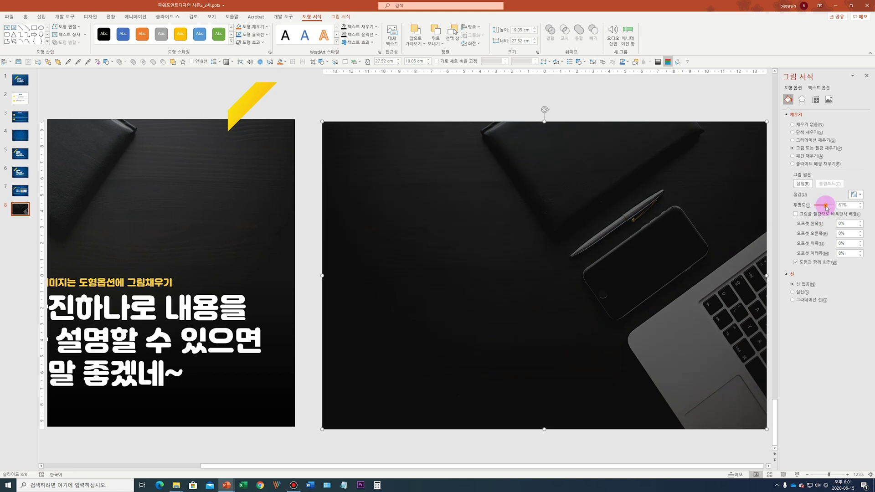
left_click(495, 291)
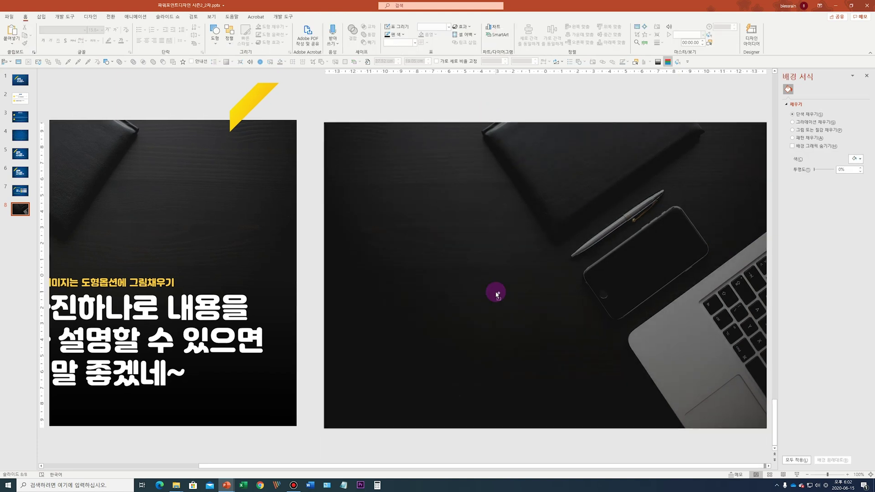
scroll(496, 291, "down", 3)
left_click(451, 265)
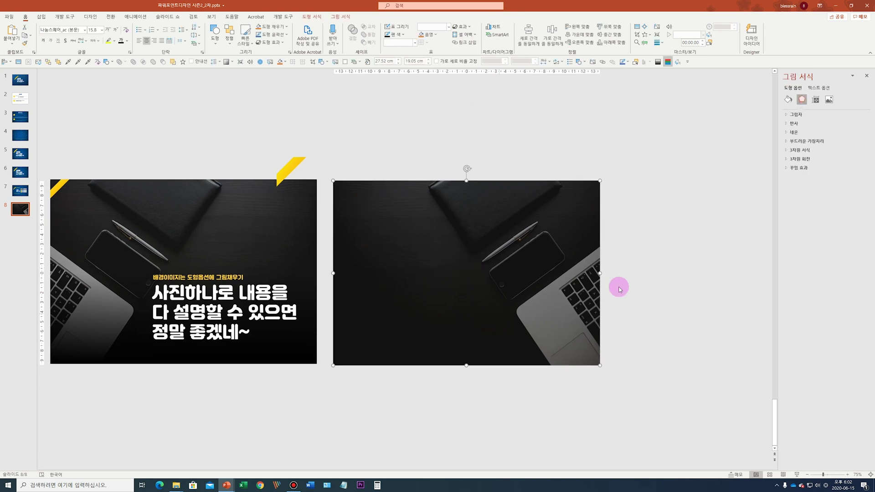
left_click(663, 282)
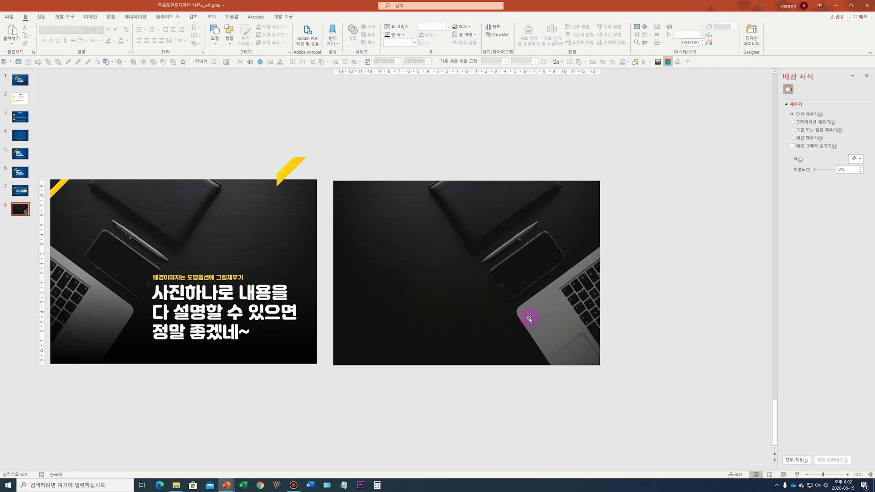
Select the gold ribbon band above the reference picture.
left_click(291, 169)
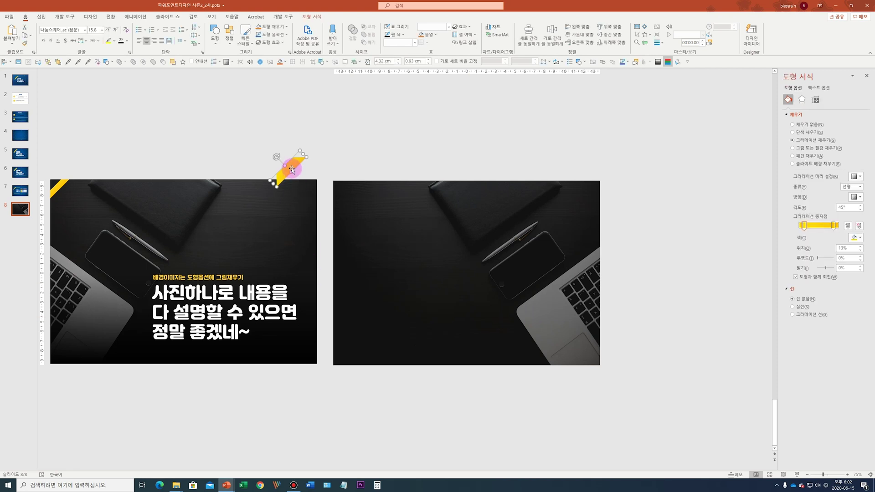